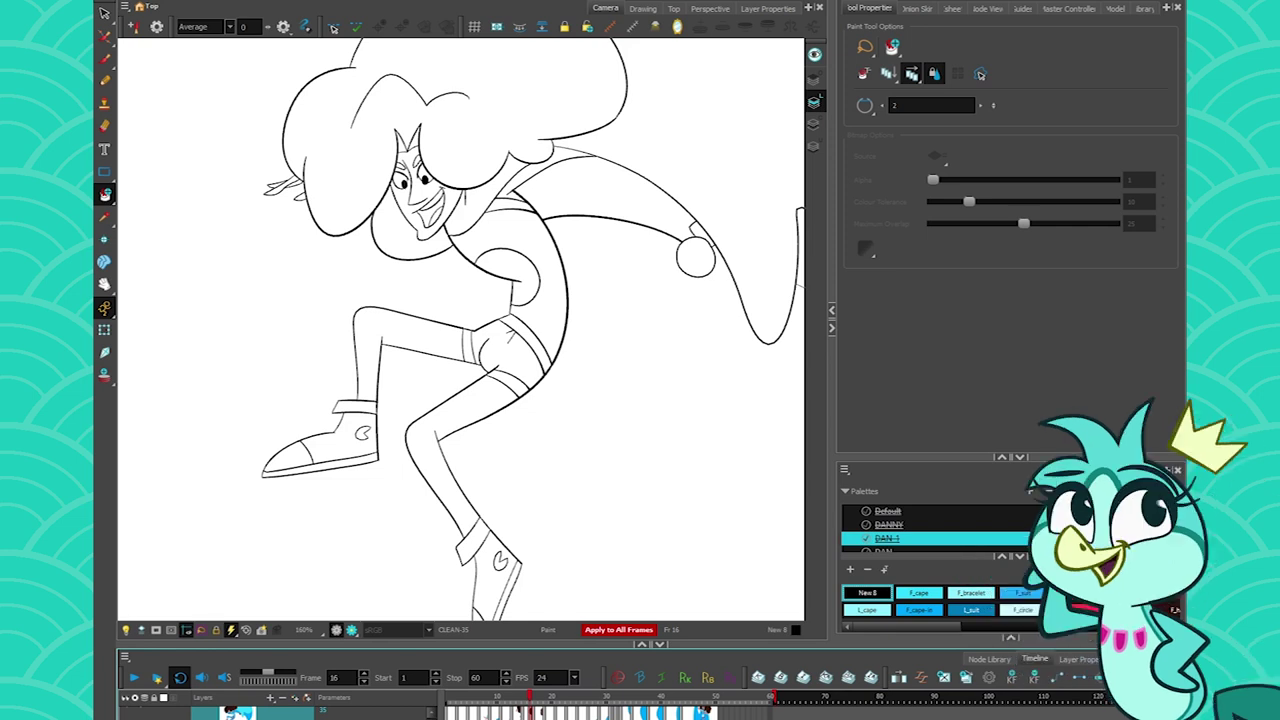
Draw a lower leg and shoe in thick black strokes beside the rough sketch and pull the toe downward with an envelope deformation.
left_click(105, 35)
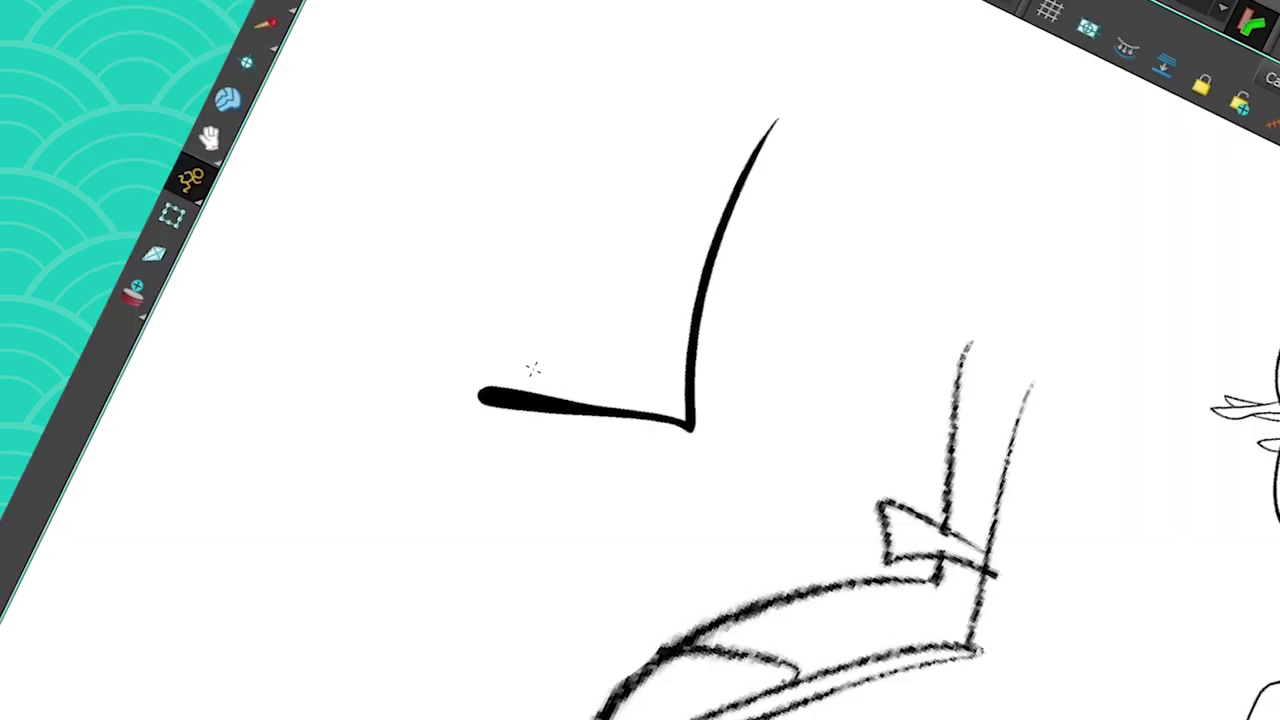
mouse_move(720, 63)
left_mouse_down()
mouse_move(654, 271)
mouse_move(708, 330)
left_mouse_up()
mouse_move(632, 318)
left_mouse_down()
mouse_move(397, 388)
mouse_move(520, 388)
left_mouse_up()
left_click_drag(486, 318, 508, 402)
key("s")
left_click_drag(677, 78, 390, 240)
left_click_drag(373, 393, 271, 655)
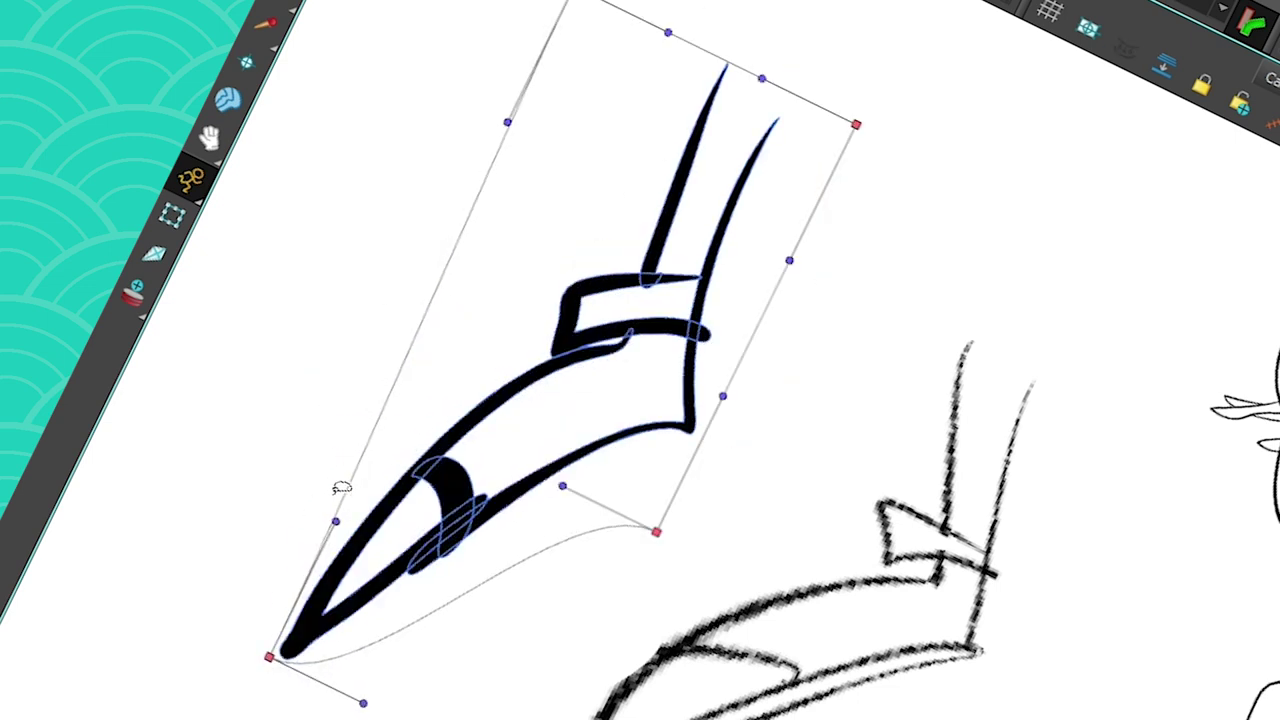
left_click_drag(337, 486, 215, 232)
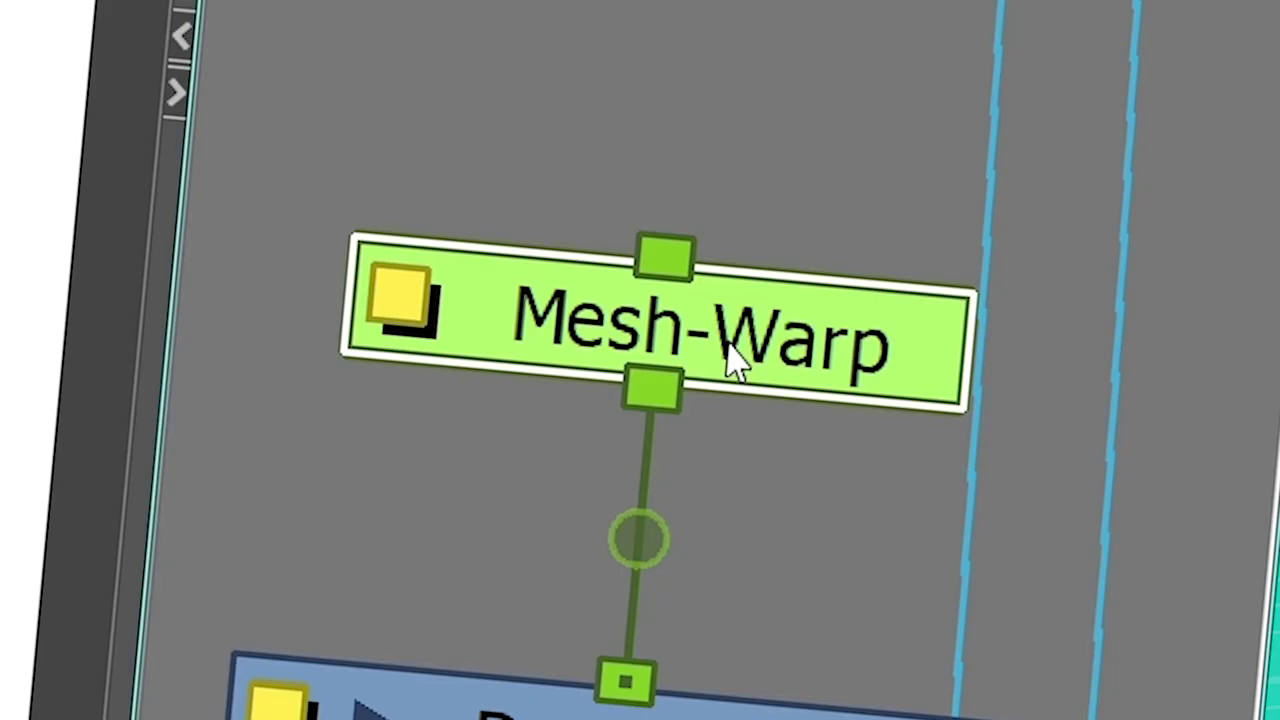
Delete the Mesh-Warp node connected above the Drawing node.
left_click_drag(574, 334, 523, 371)
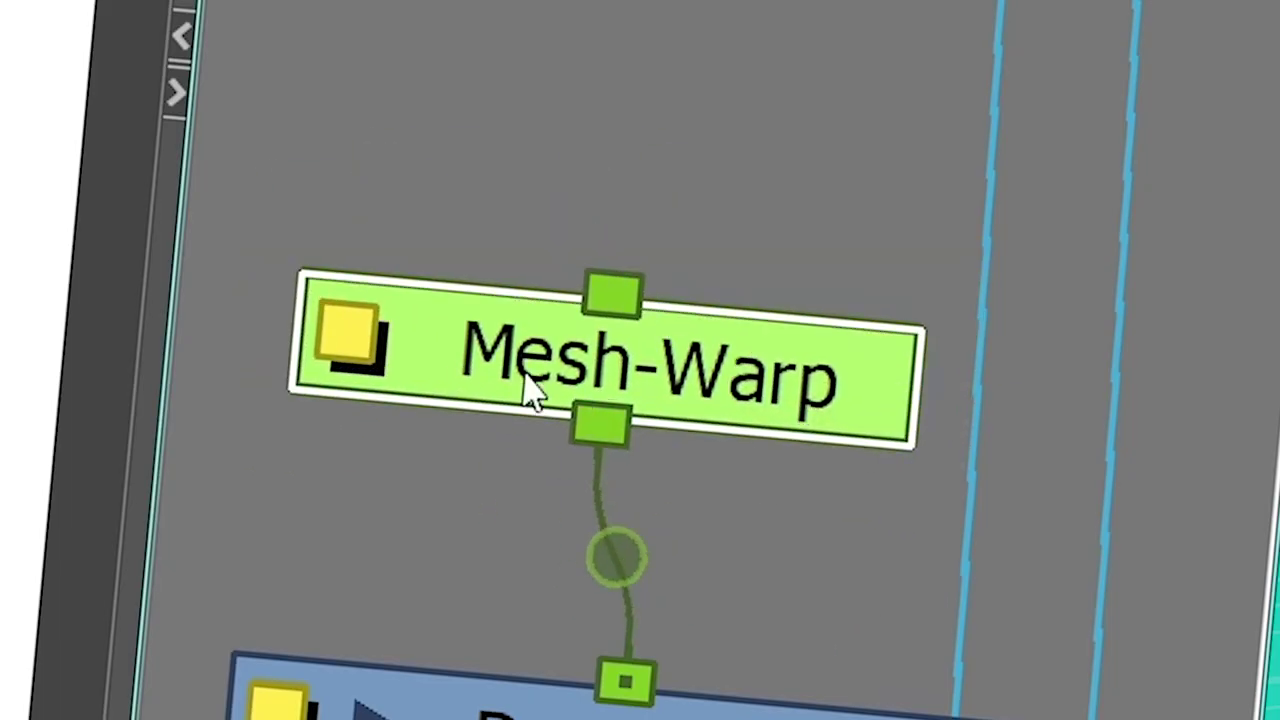
key("ctrl+z")
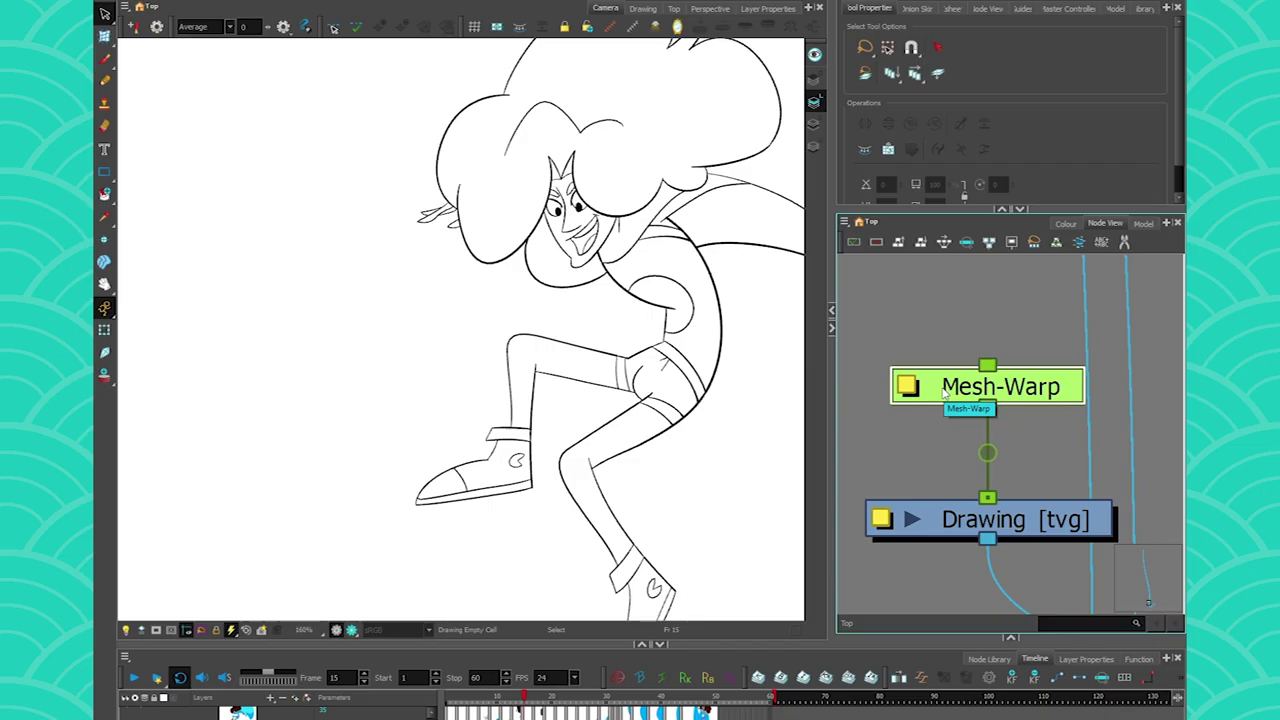
left_click(944, 395)
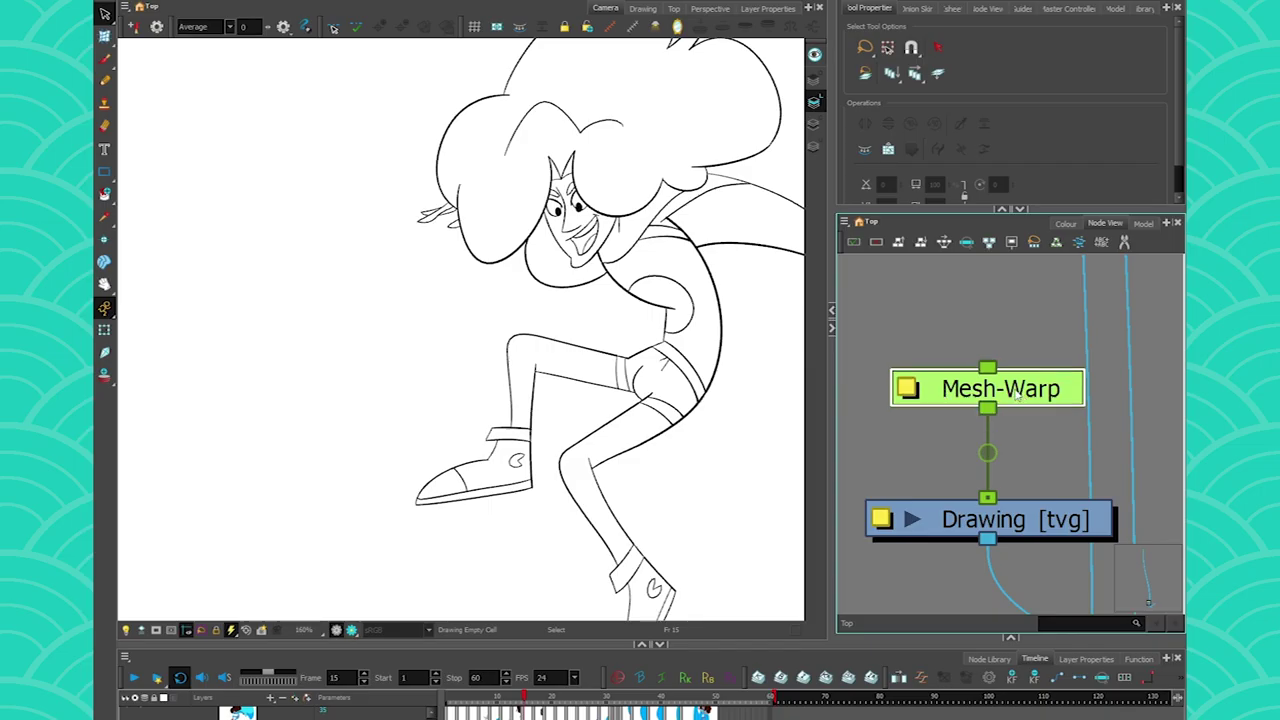
key("Delete")
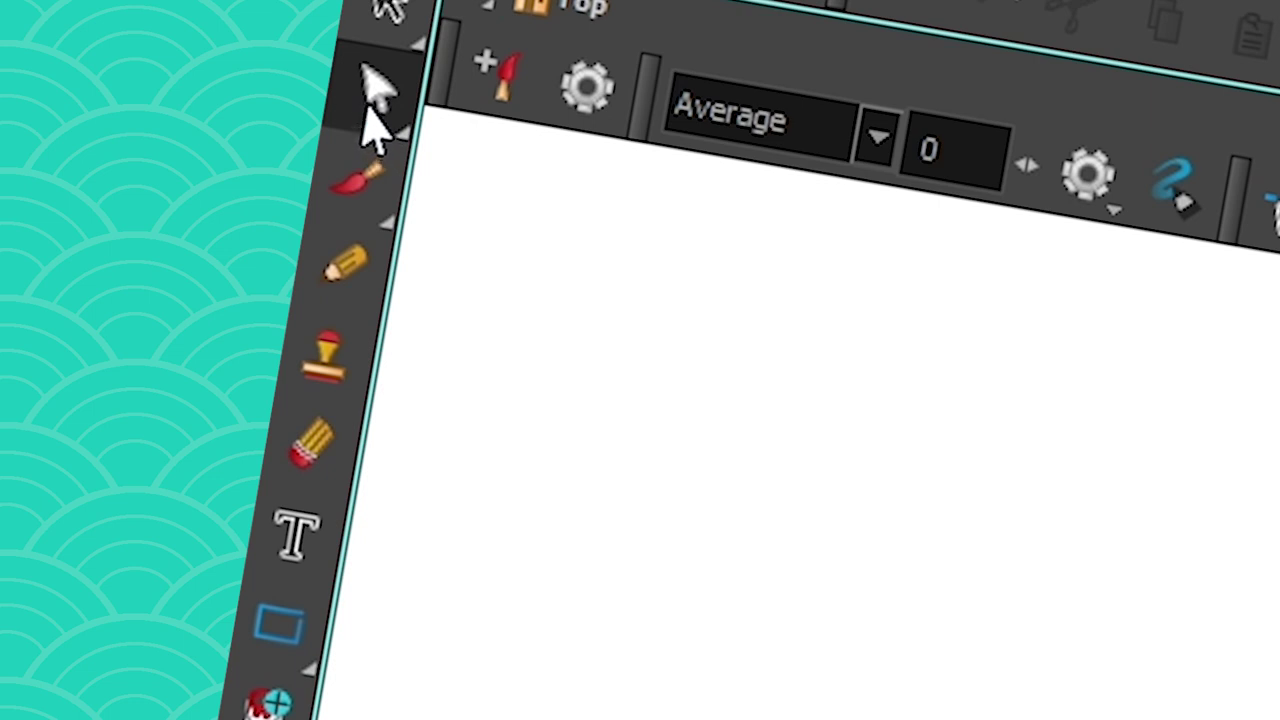
Choose the Envelope tool and lasso the raised leg and its shoe to enclose them in an envelope grid.
left_click(365, 90)
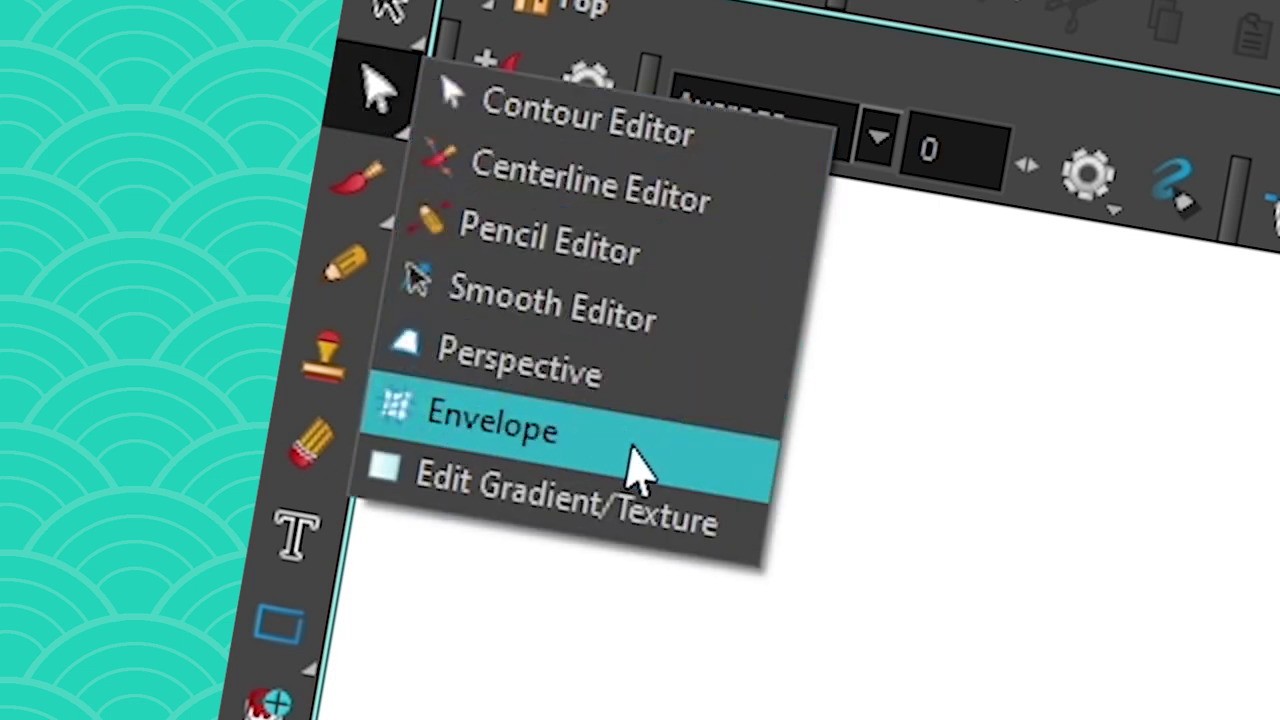
left_click(633, 465)
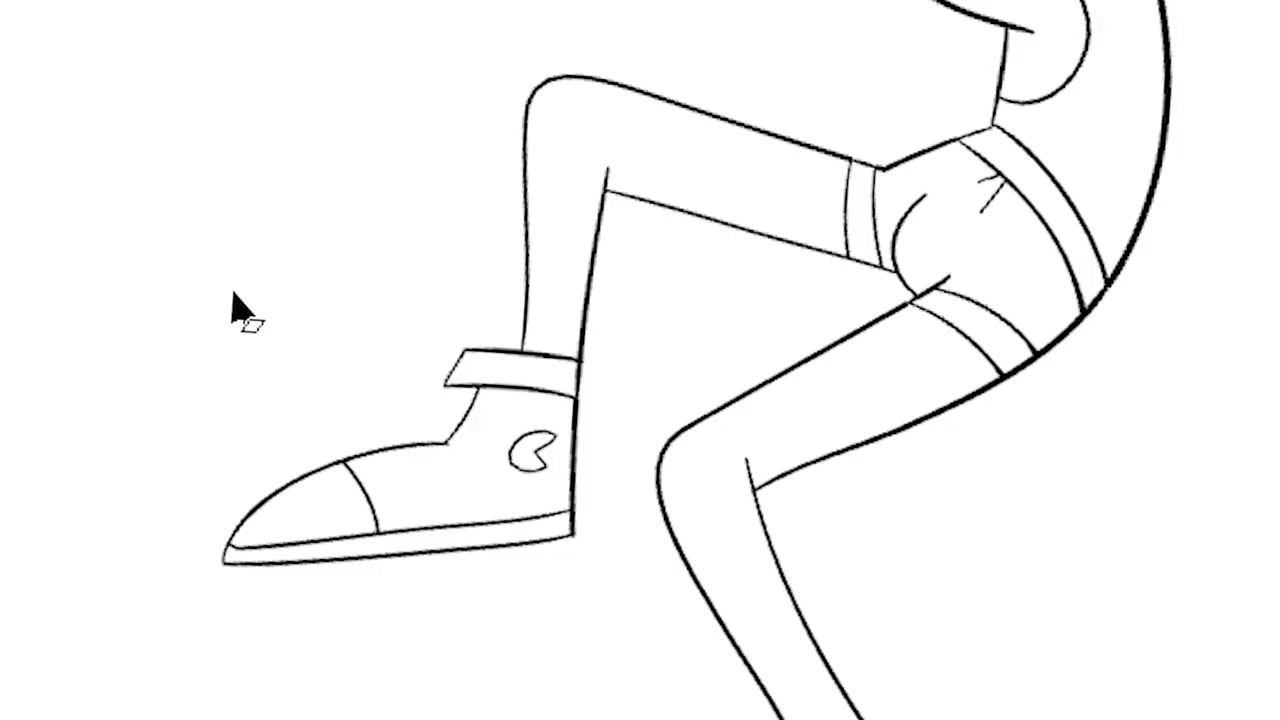
mouse_move(396, 425)
left_mouse_down()
mouse_move(393, 494)
mouse_move(551, 412)
mouse_move(449, 344)
left_mouse_up()
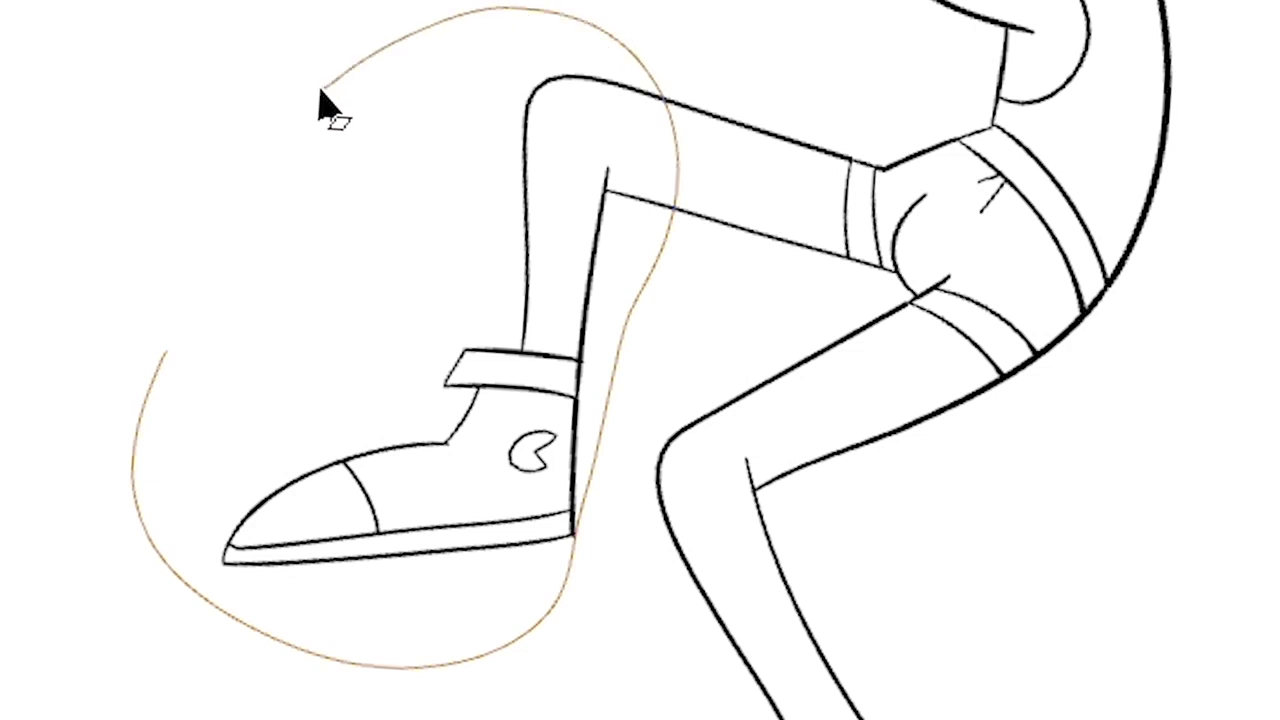
left_click_drag(330, 100, 340, 96)
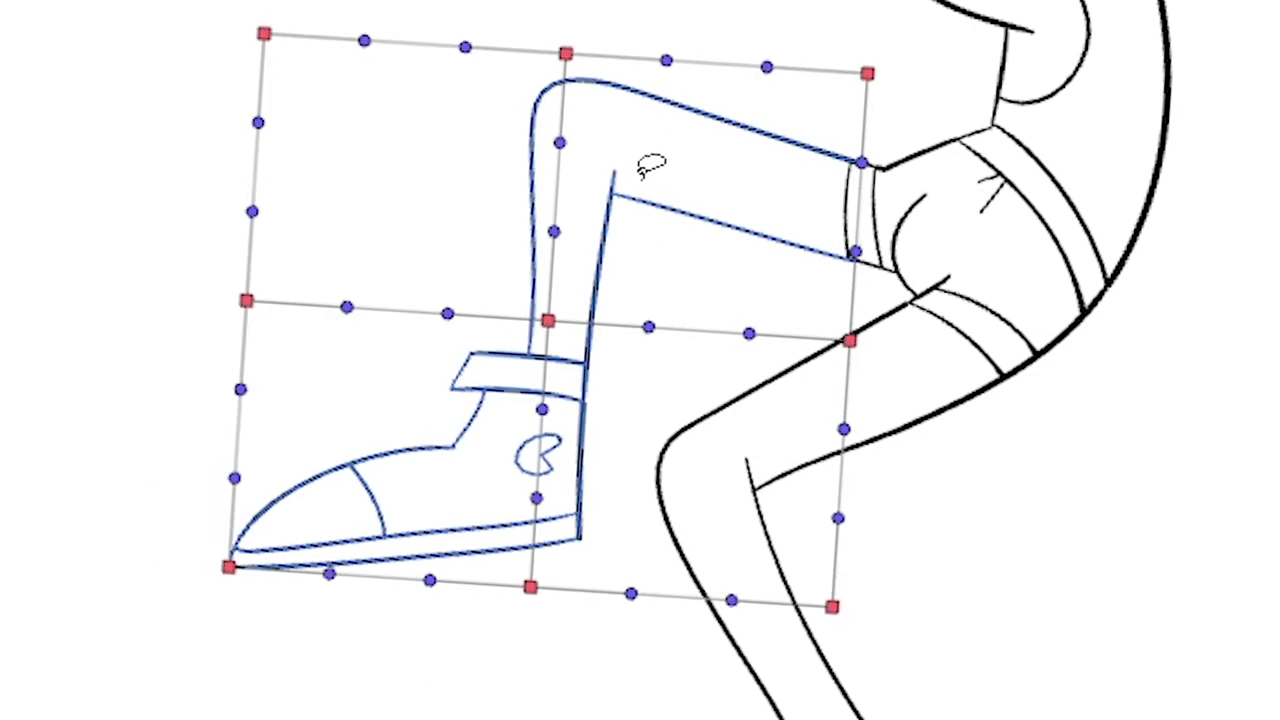
mouse_move(512, 16)
left_mouse_down()
mouse_move(574, 30)
mouse_move(574, 650)
mouse_move(452, 48)
mouse_move(520, 18)
left_mouse_up()
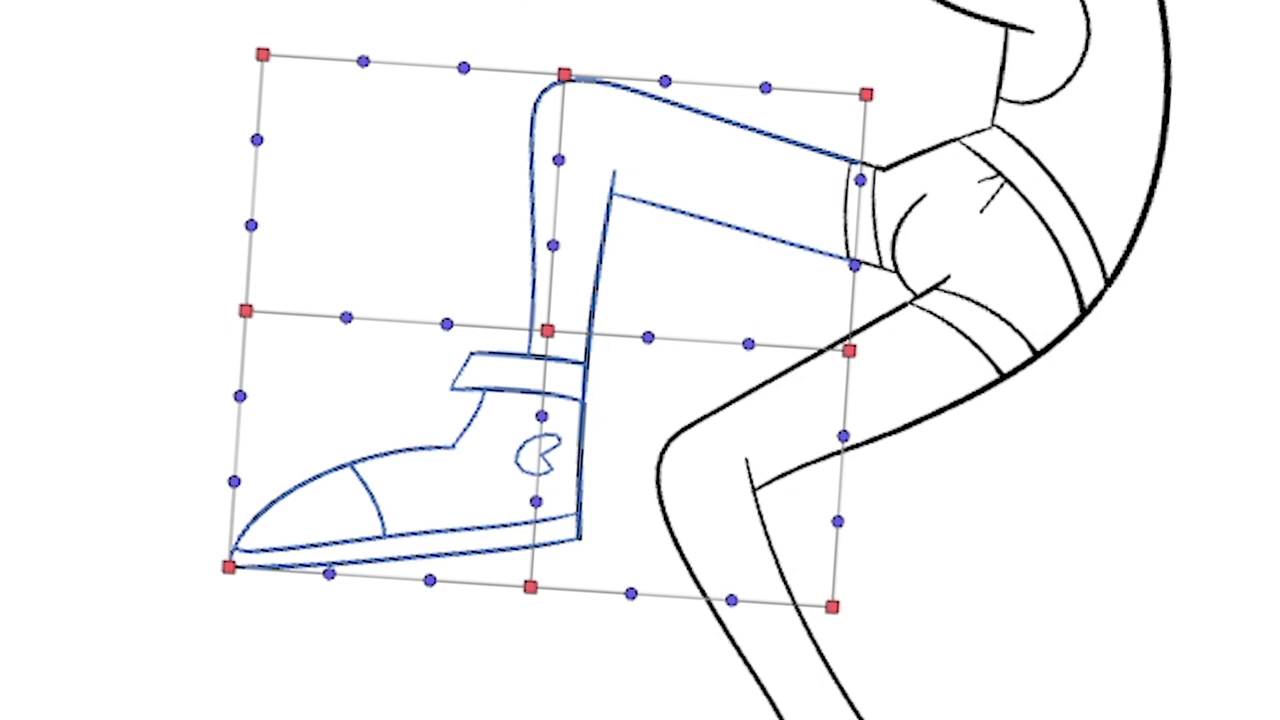
Cut the raised lower leg and shoe, paste them back as separate strokes, and enclose only them in an envelope.
left_click(484, 49)
mouse_move(572, 18)
left_mouse_down()
mouse_move(645, 138)
mouse_move(171, 580)
mouse_move(248, 163)
left_mouse_up()
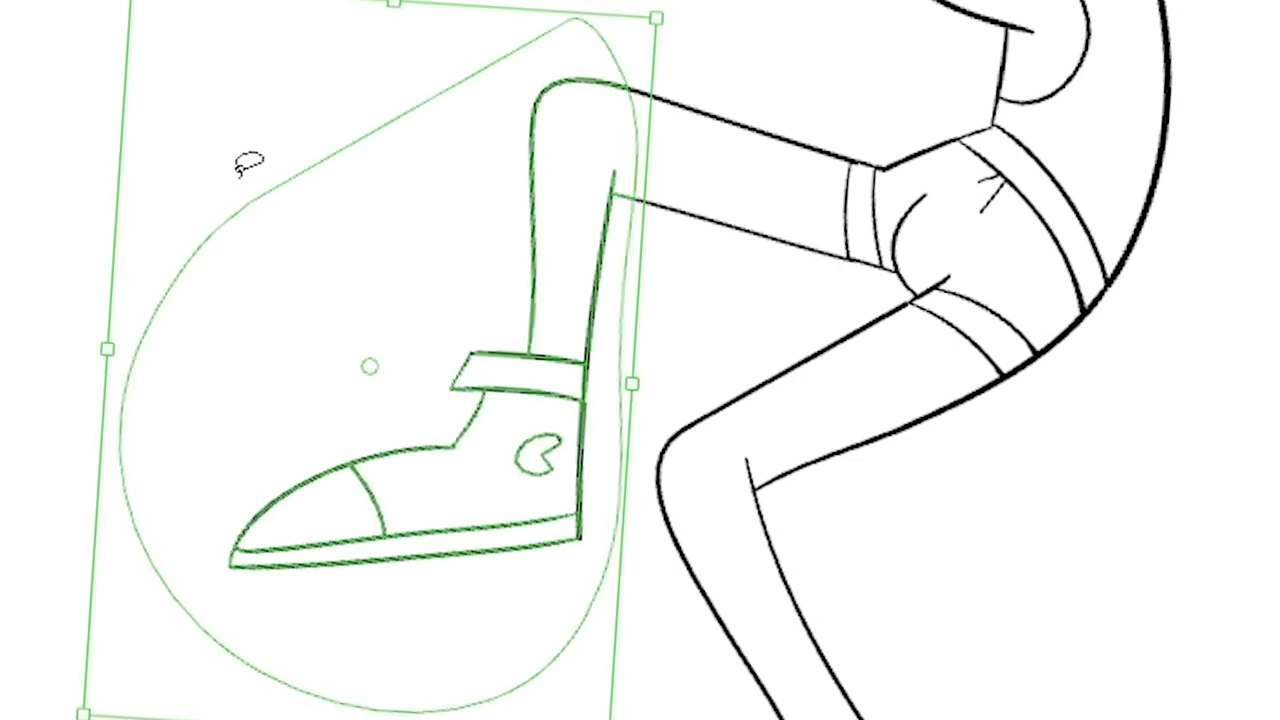
key("ctrl+x")
key("ctrl+v")
mouse_move(530, 0)
left_mouse_down()
mouse_move(562, 84)
mouse_move(614, 423)
mouse_move(218, 318)
left_mouse_up()
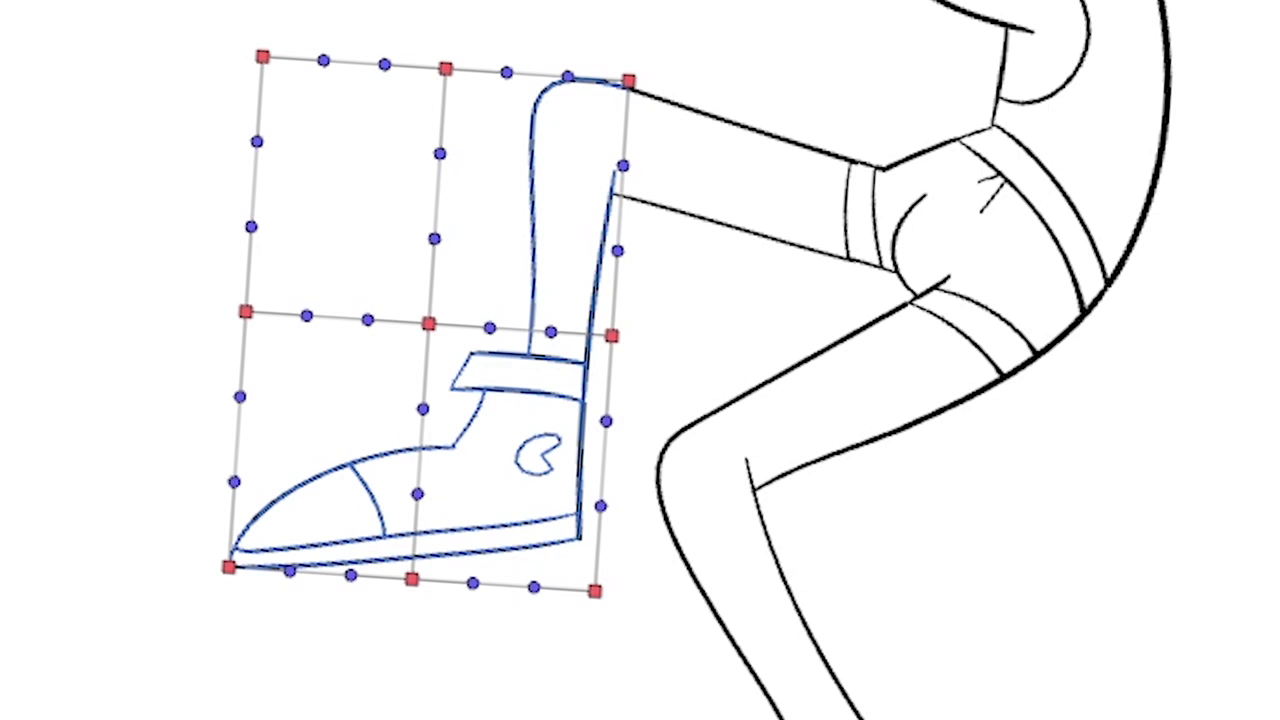
Try pulling the upper-left corner point of the whole-character envelope far outward, and undo the distortion.
key("b")
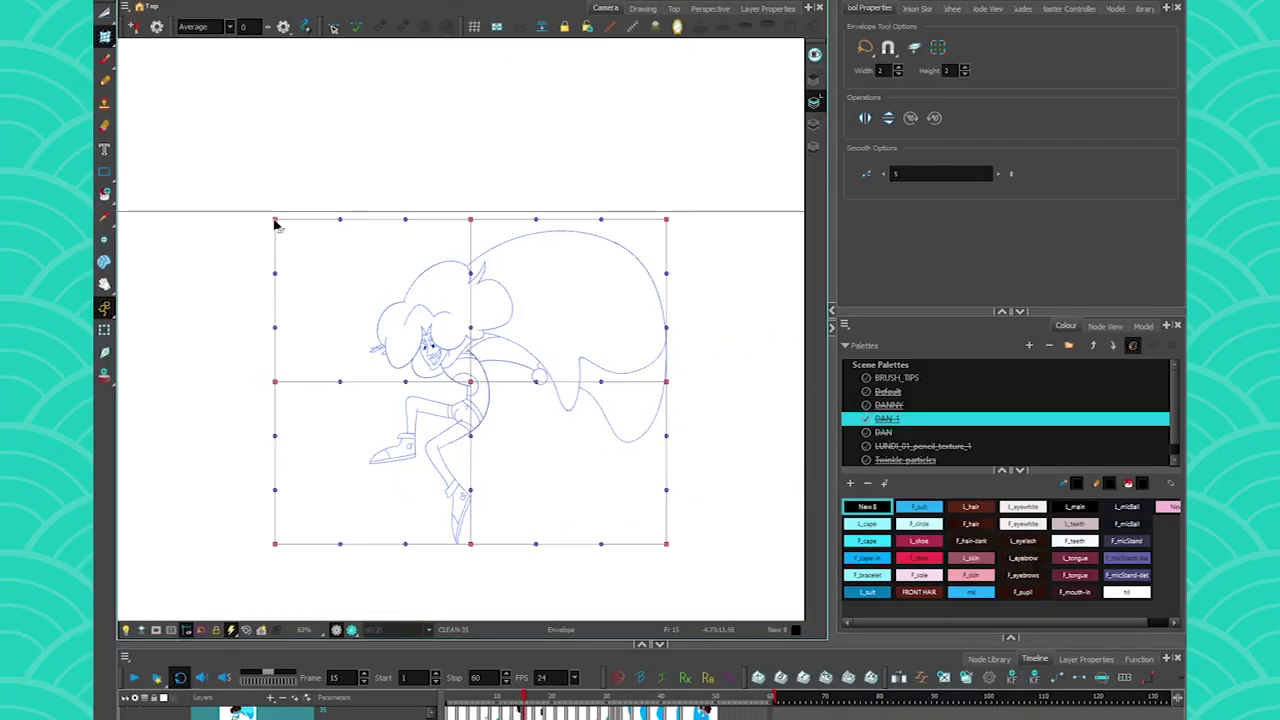
mouse_move(275, 221)
left_mouse_down()
mouse_move(306, 114)
mouse_move(194, 103)
mouse_move(280, 114)
left_mouse_up()
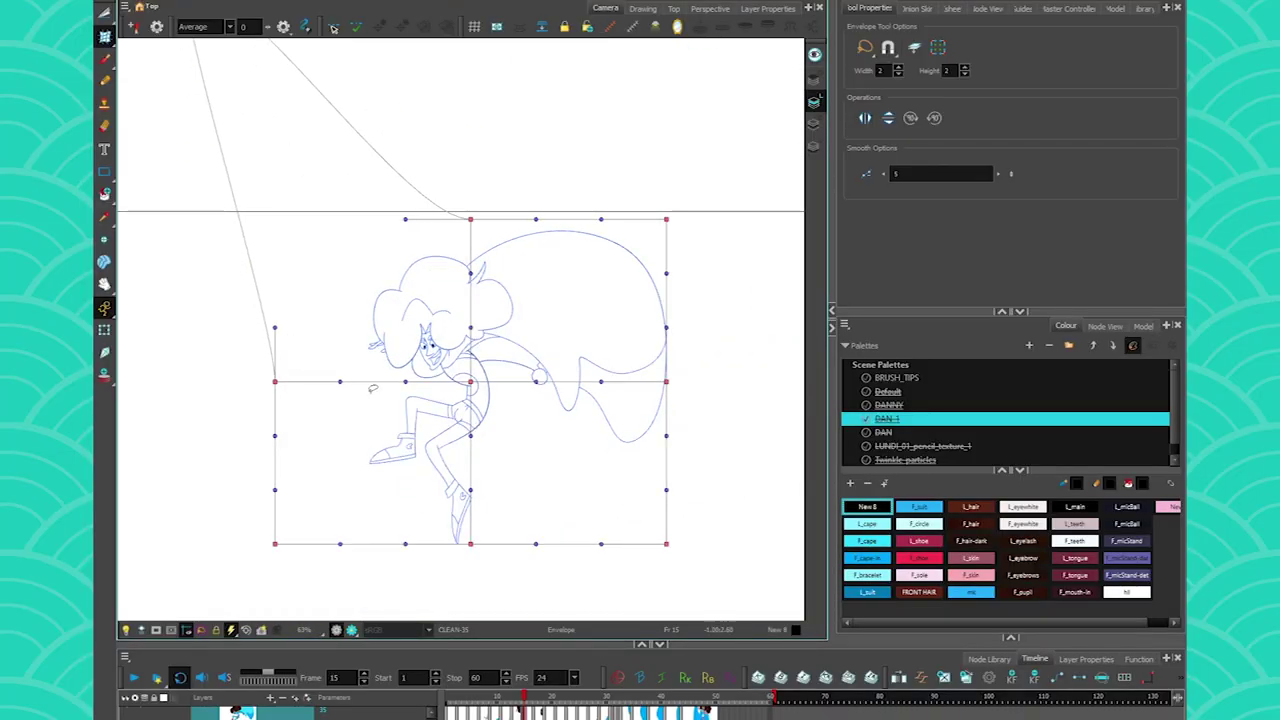
key("ctrl+z")
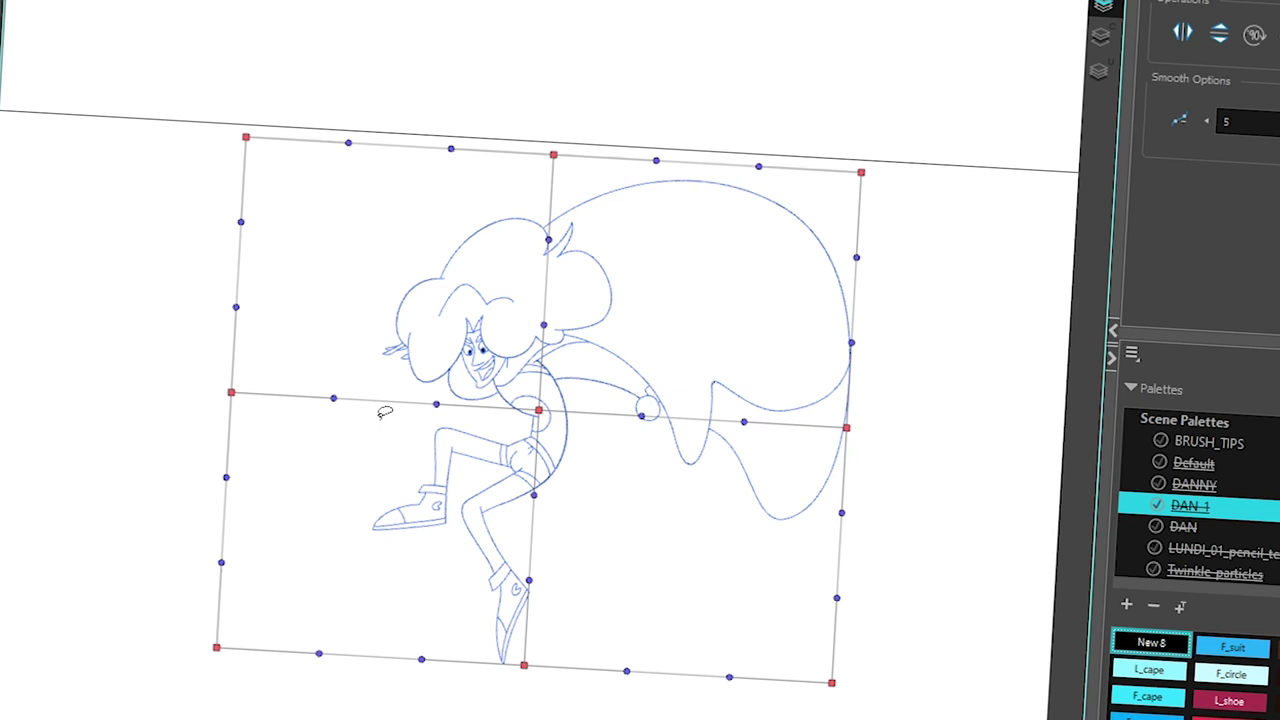
Move the centre point of the character's envelope slightly down and to the right.
scroll(338, 630, "up", 2)
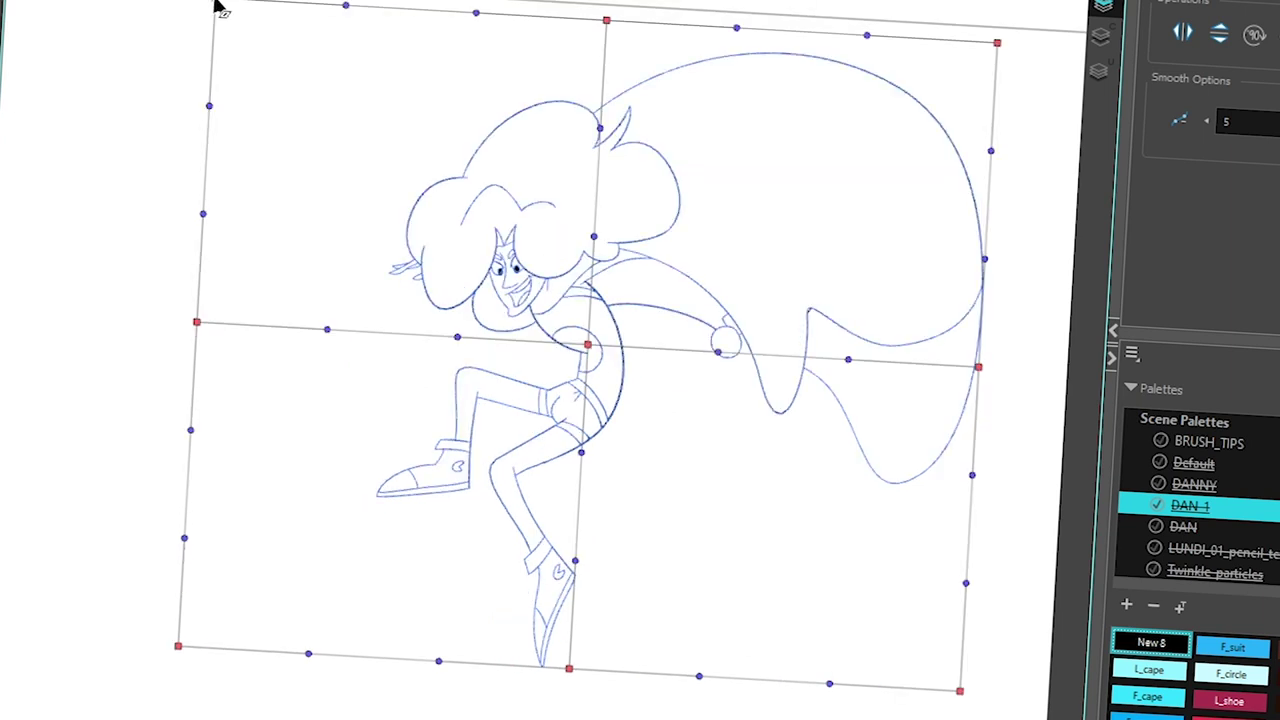
mouse_move(587, 344)
left_mouse_down()
mouse_move(529, 286)
mouse_move(637, 380)
left_mouse_up()
Try reshaping the envelope's left side by moving its lower-left corner, middle-left point and their handles, and undo these changes.
left_click_drag(178, 646, 330, 476)
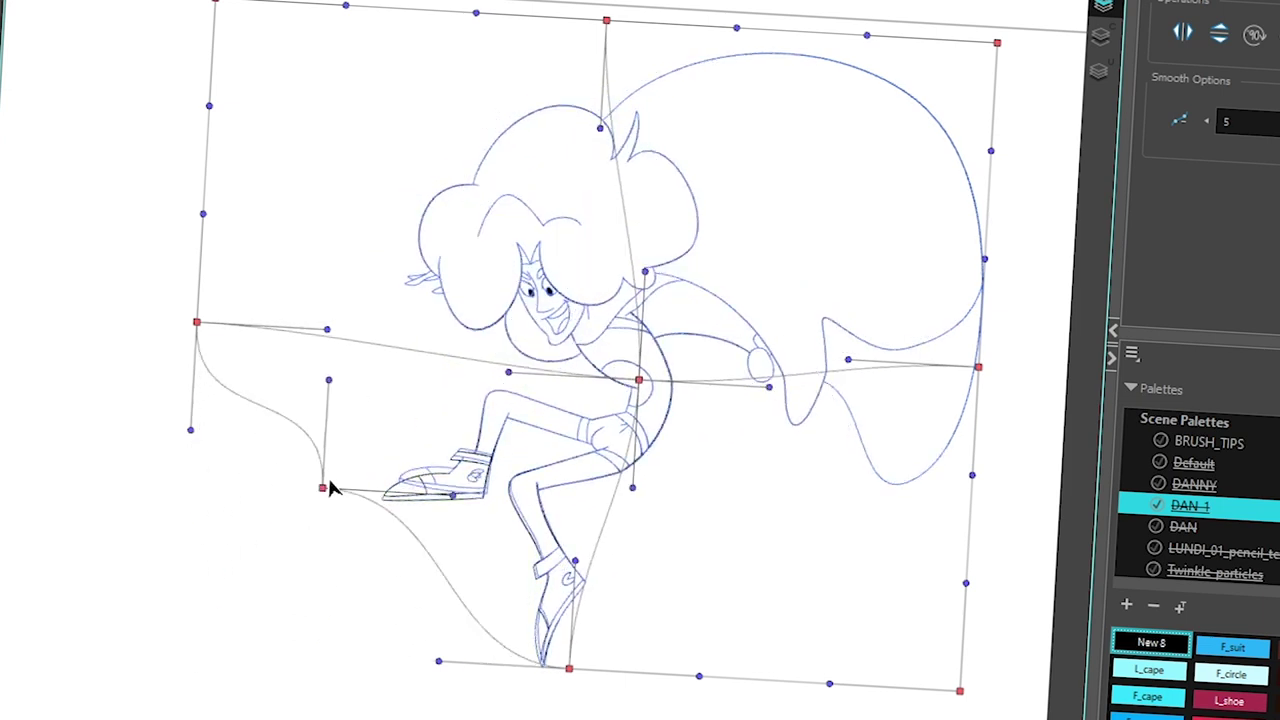
left_click_drag(196, 323, 297, 286)
left_click_drag(428, 292, 327, 167)
mouse_move(335, 367)
left_mouse_down()
mouse_move(334, 409)
mouse_move(268, 437)
left_mouse_up()
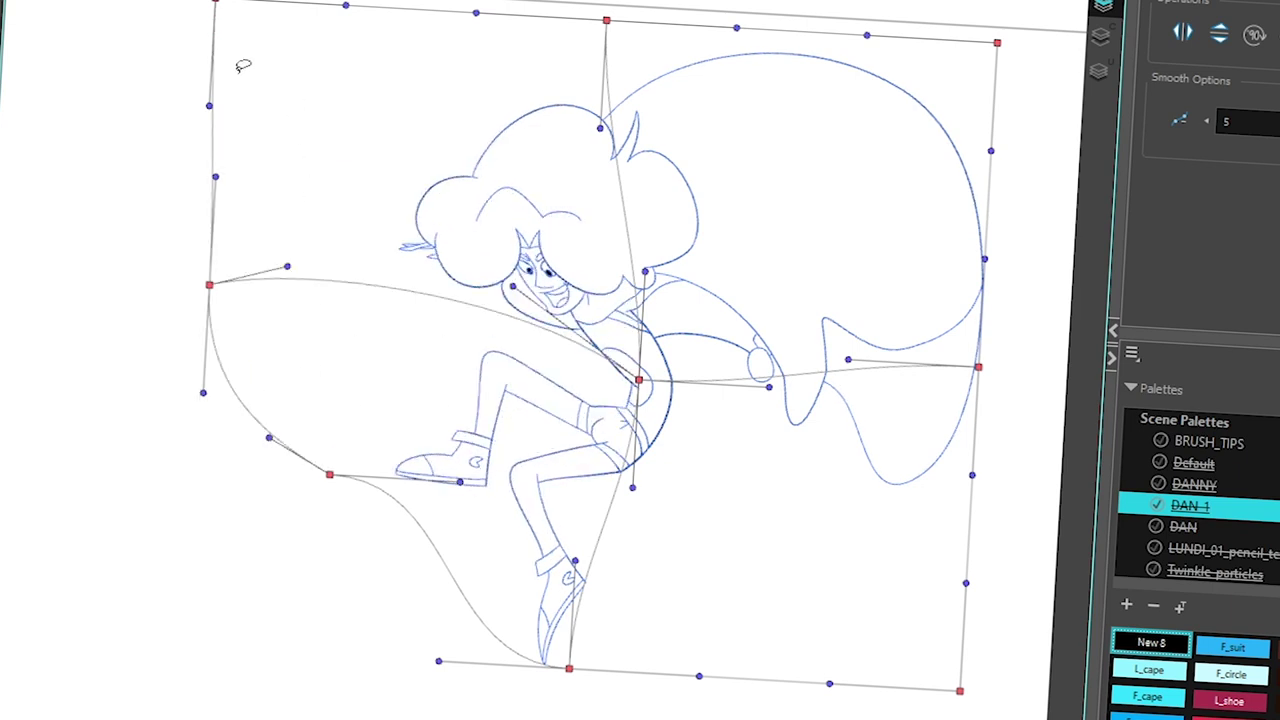
left_click(316, 140)
key("ctrl+z")
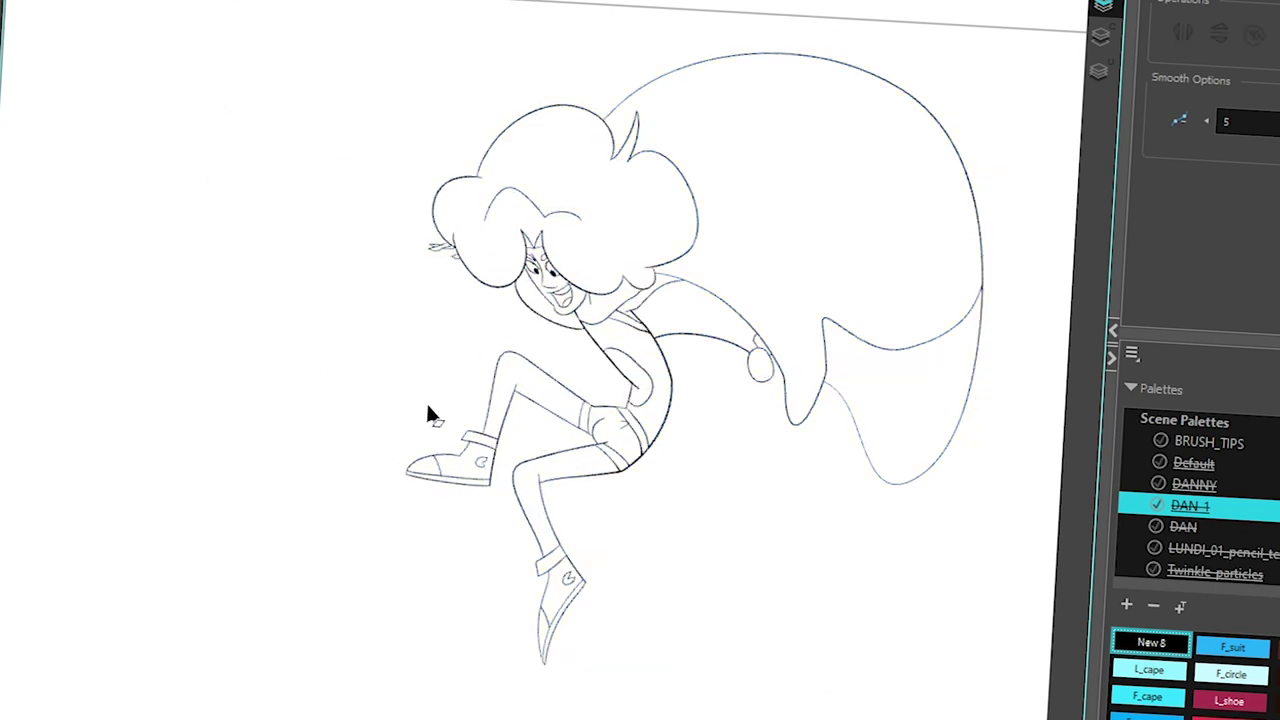
key("ctrl+shift+z")
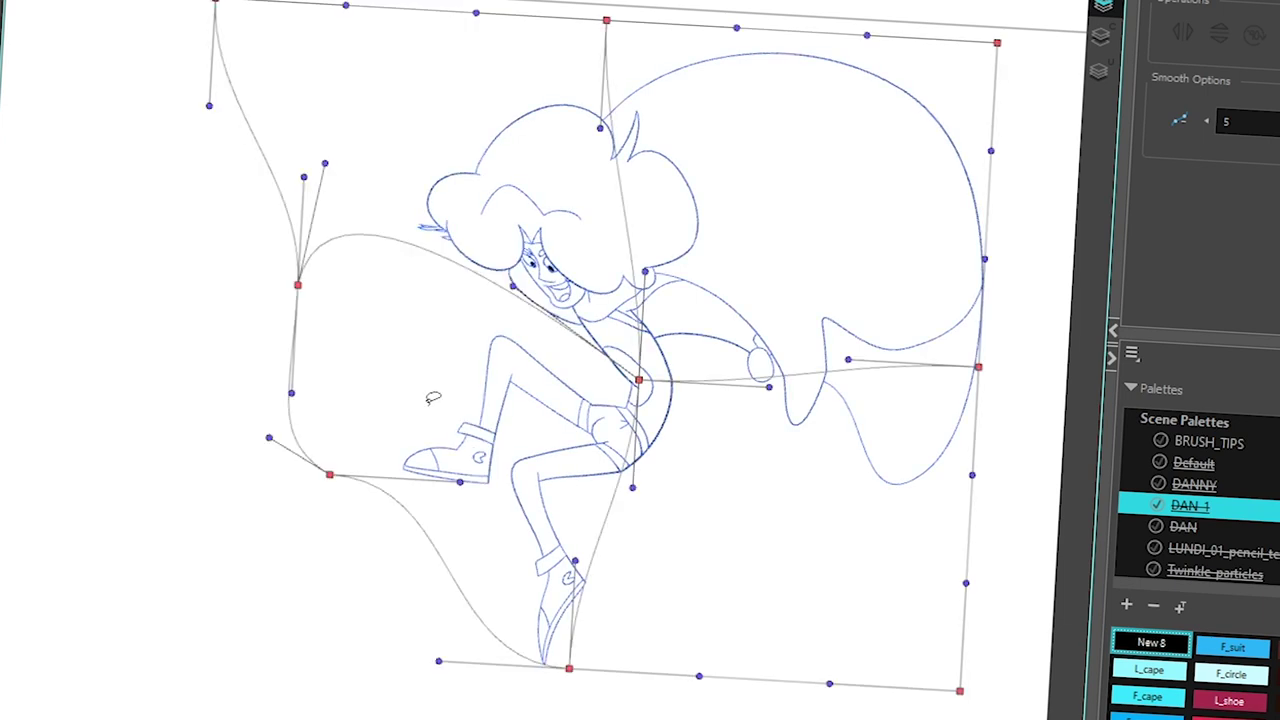
key("ctrl+z")
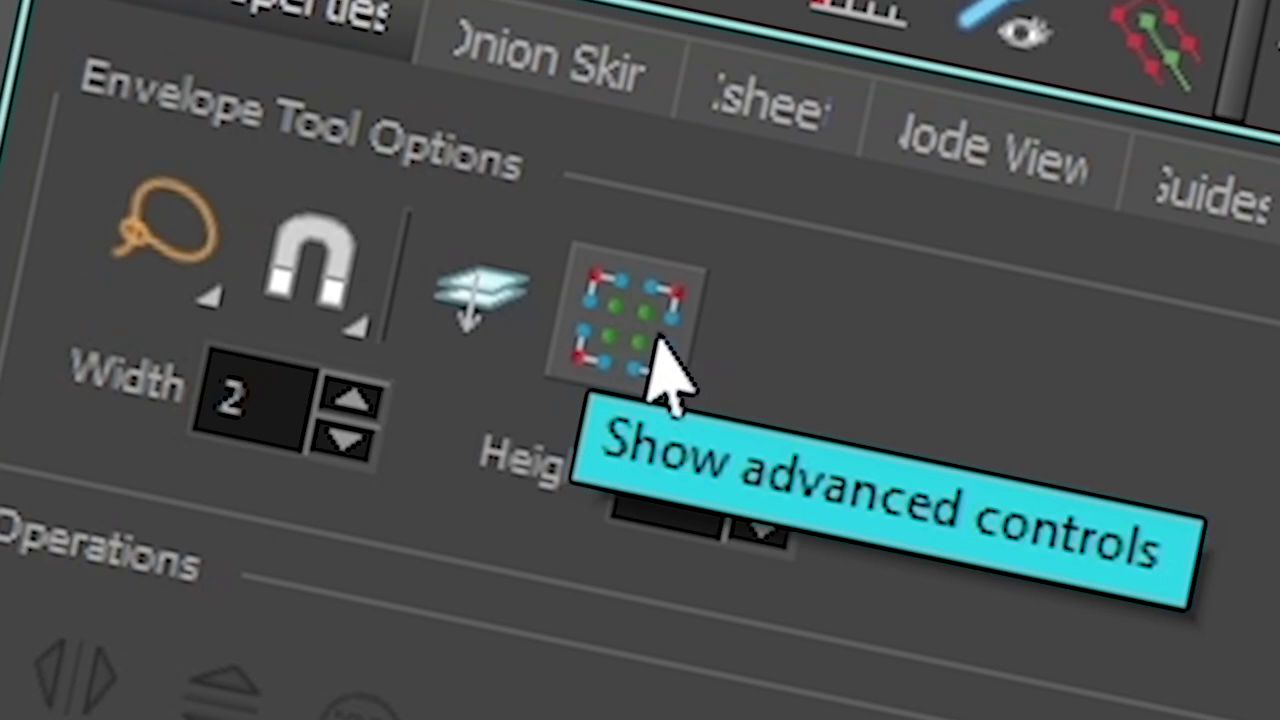
Show the envelope's advanced controls and move the inner green points around the hair and the raised shoe outward.
left_click(640, 338)
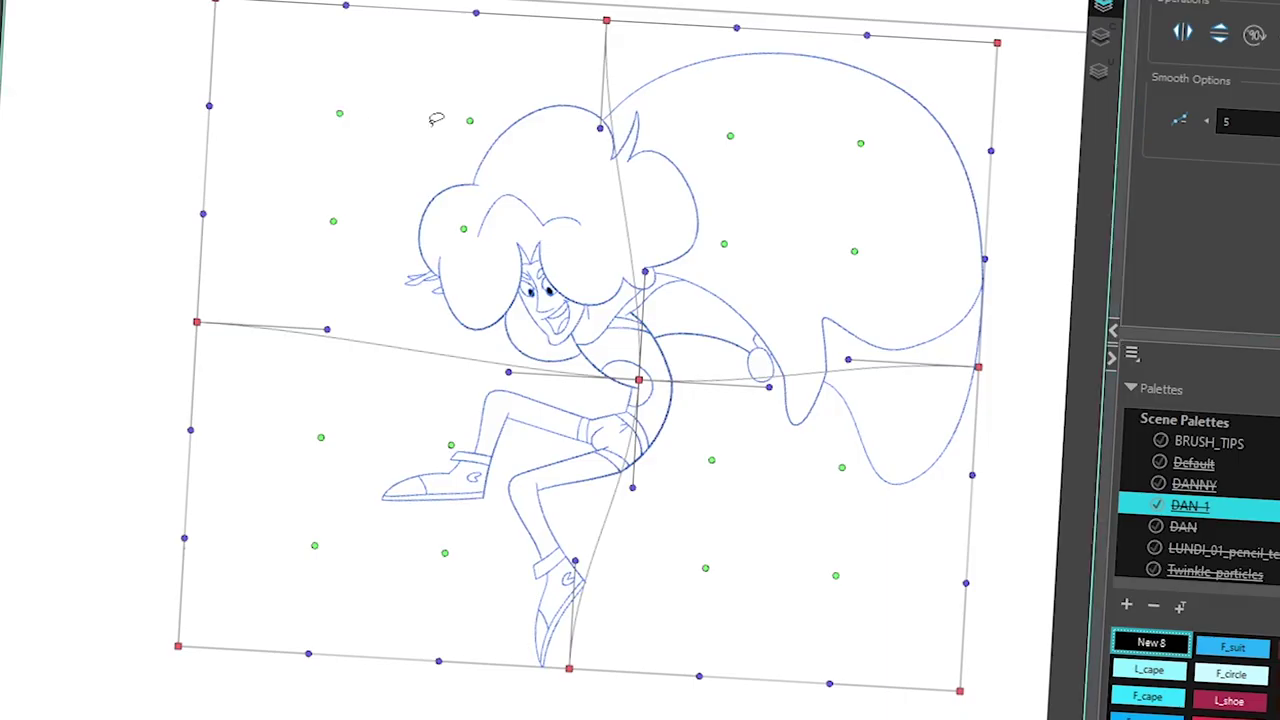
left_click_drag(470, 121, 450, 67)
left_click_drag(464, 229, 416, 184)
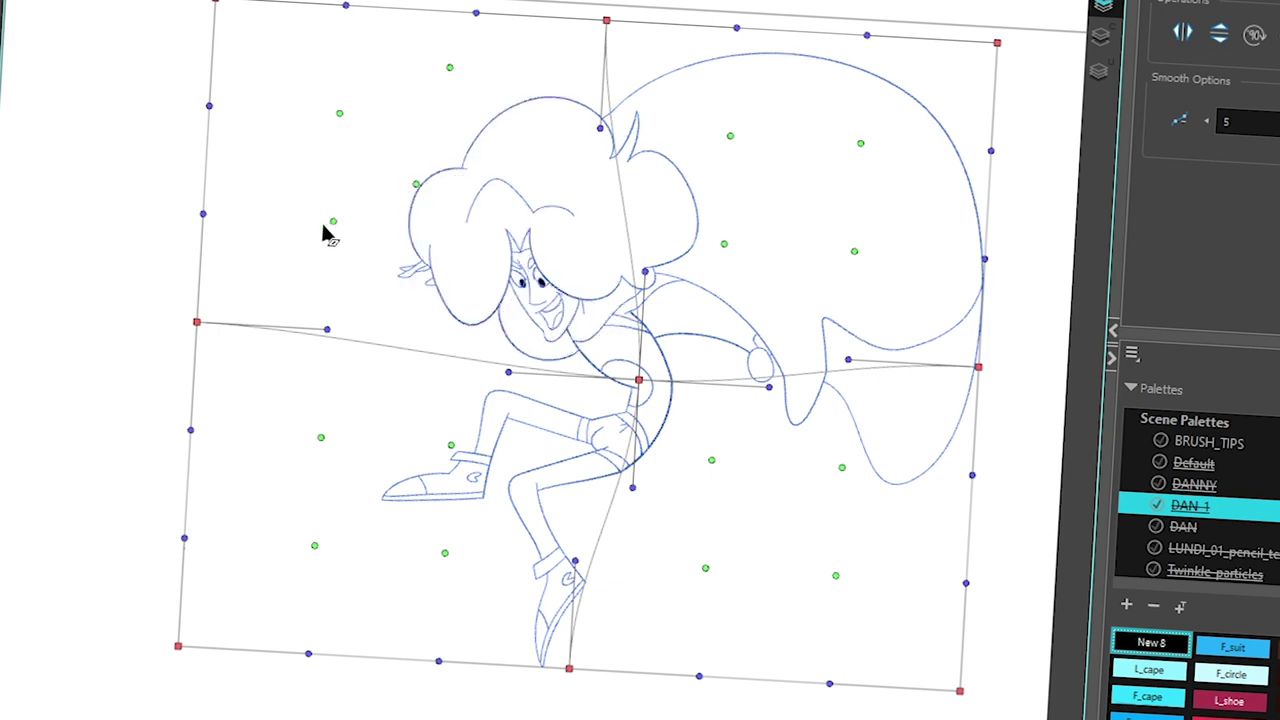
left_click_drag(333, 222, 315, 240)
left_click_drag(320, 438, 294, 447)
left_click_drag(451, 444, 376, 432)
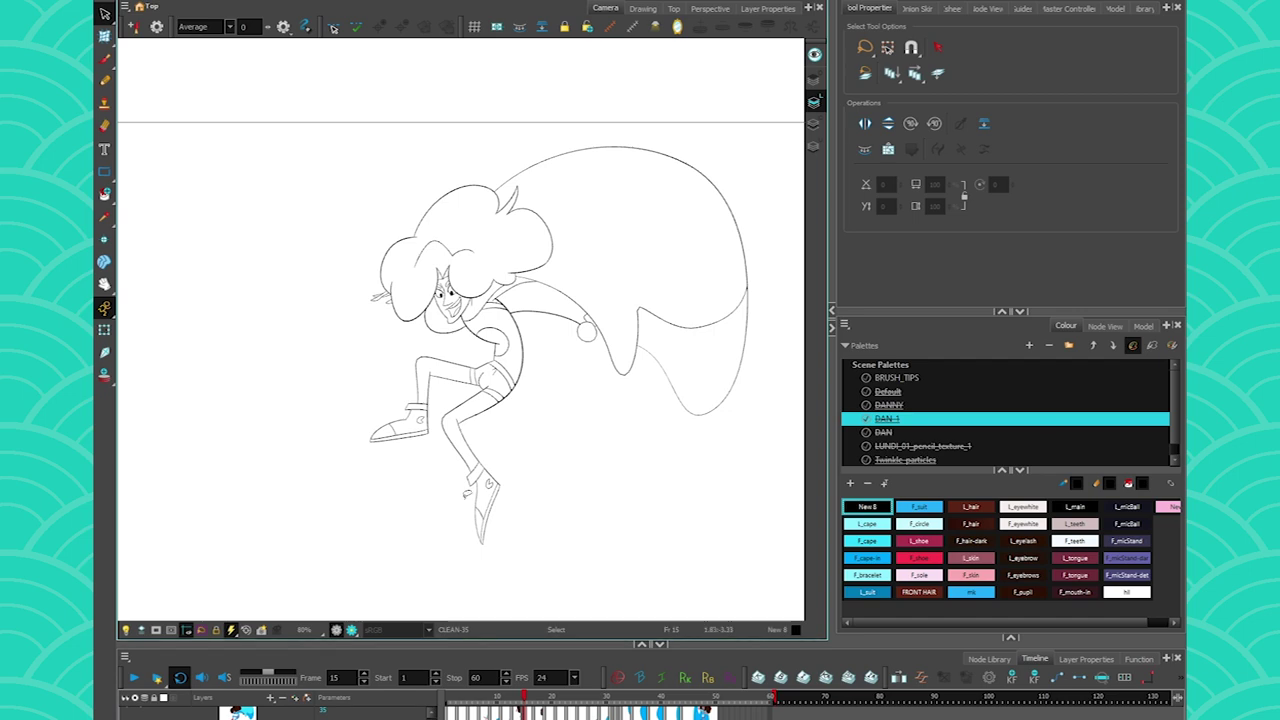
Place a copy of the raised lower leg and shoe in the empty space beside the character's pointed foot.
scroll(478, 518, "up", 5)
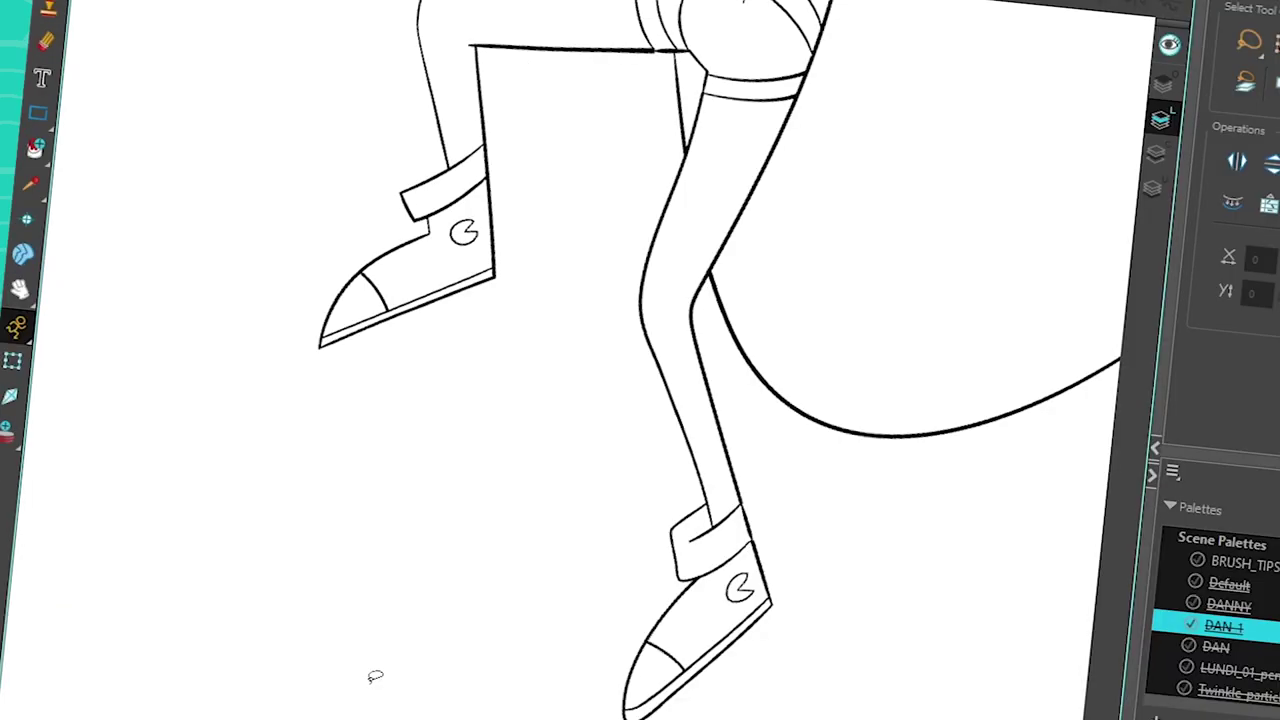
key("g")
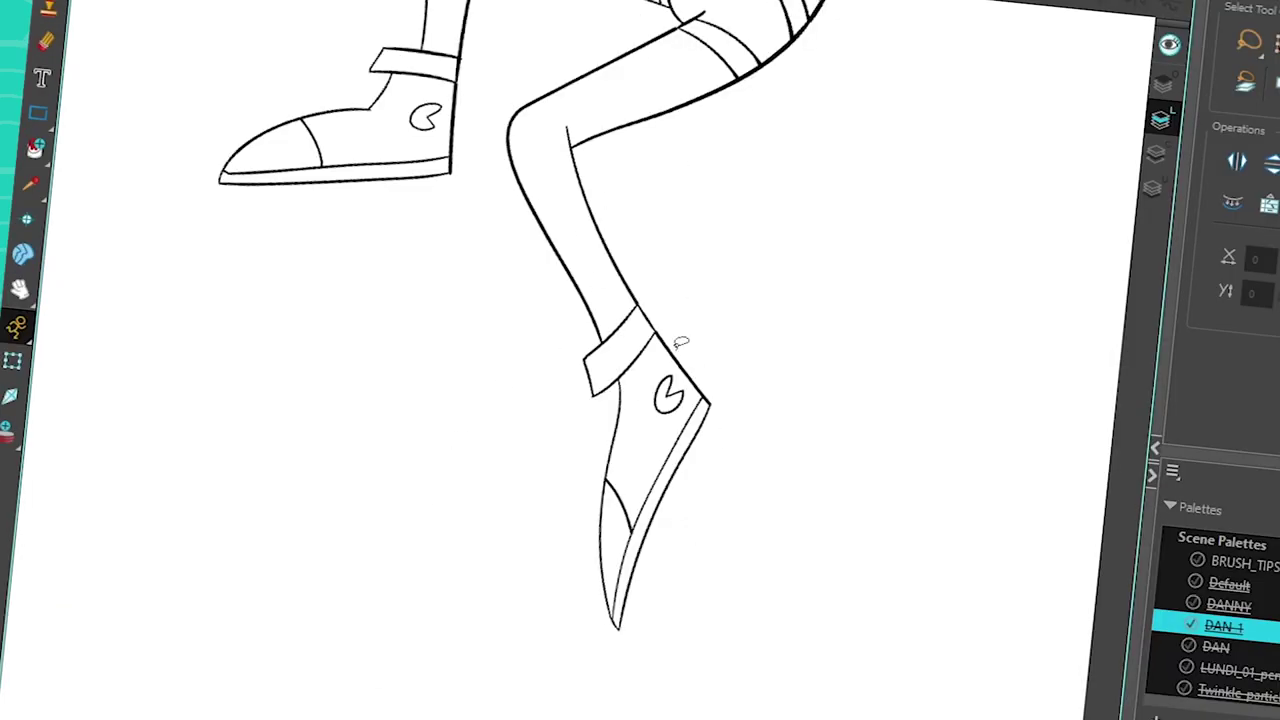
left_click_drag(340, 498, 424, 698)
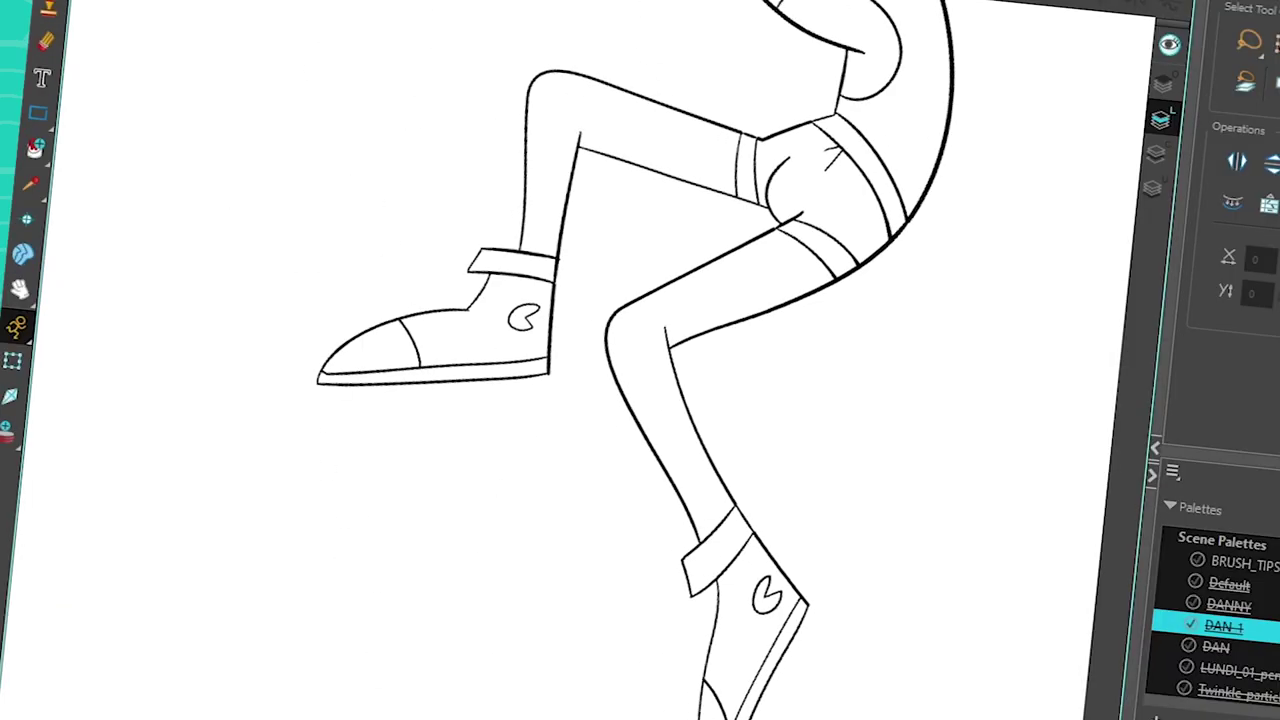
key("ctrl+v")
mouse_move(345, 205)
left_mouse_down()
mouse_move(527, 420)
mouse_move(689, 460)
left_mouse_up()
left_click_drag(479, 426, 314, 400)
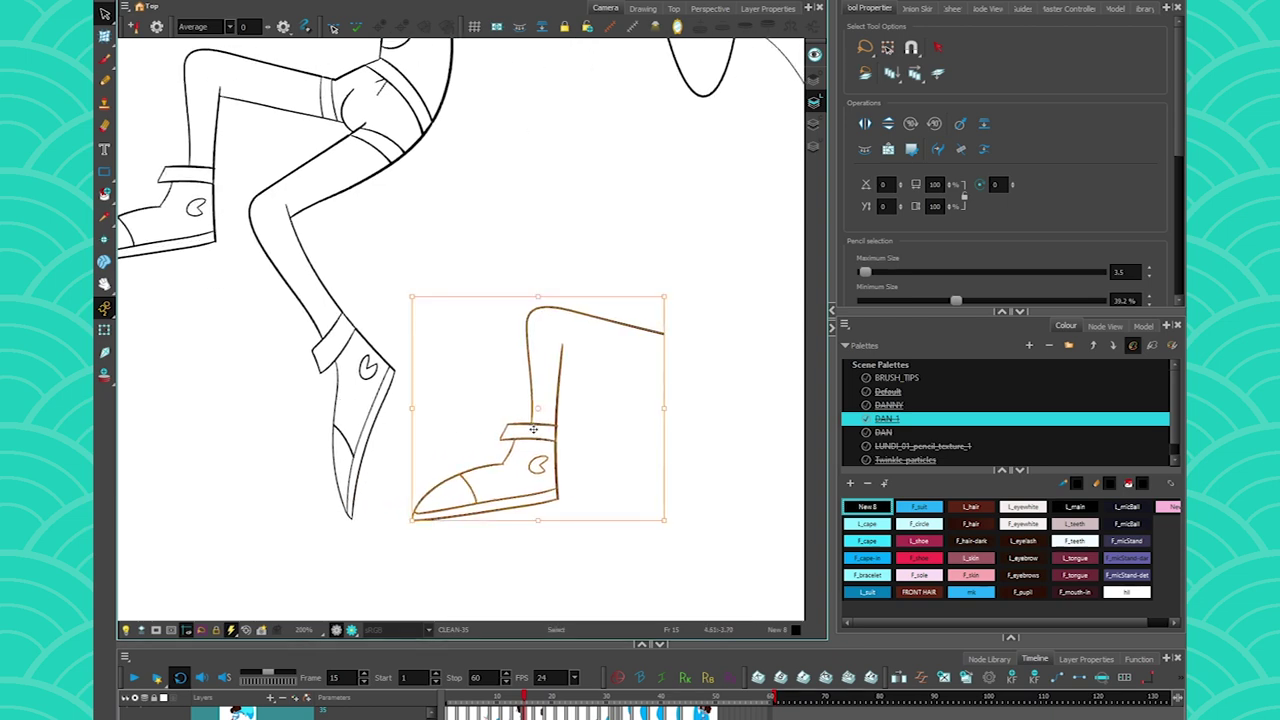
left_click_drag(523, 418, 567, 398)
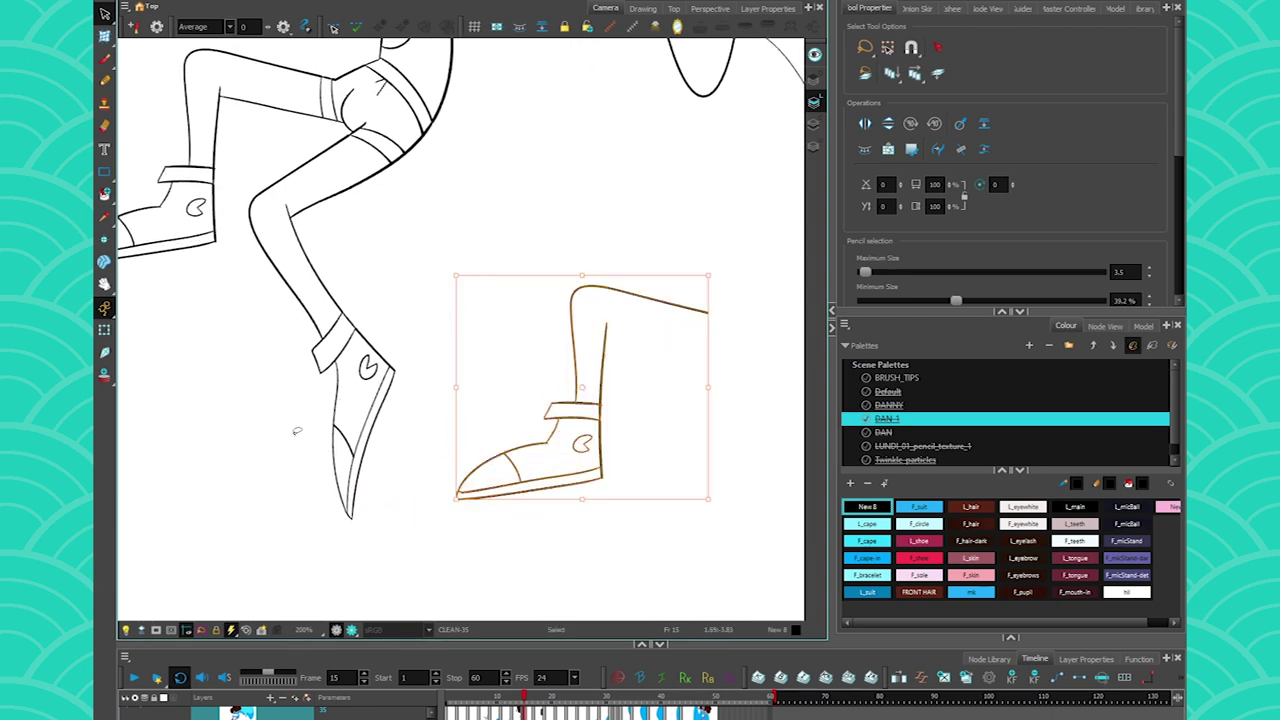
Apply the Envelope tool to the copied lower leg and set the grid to width 1 and height 1.
left_click(104, 37)
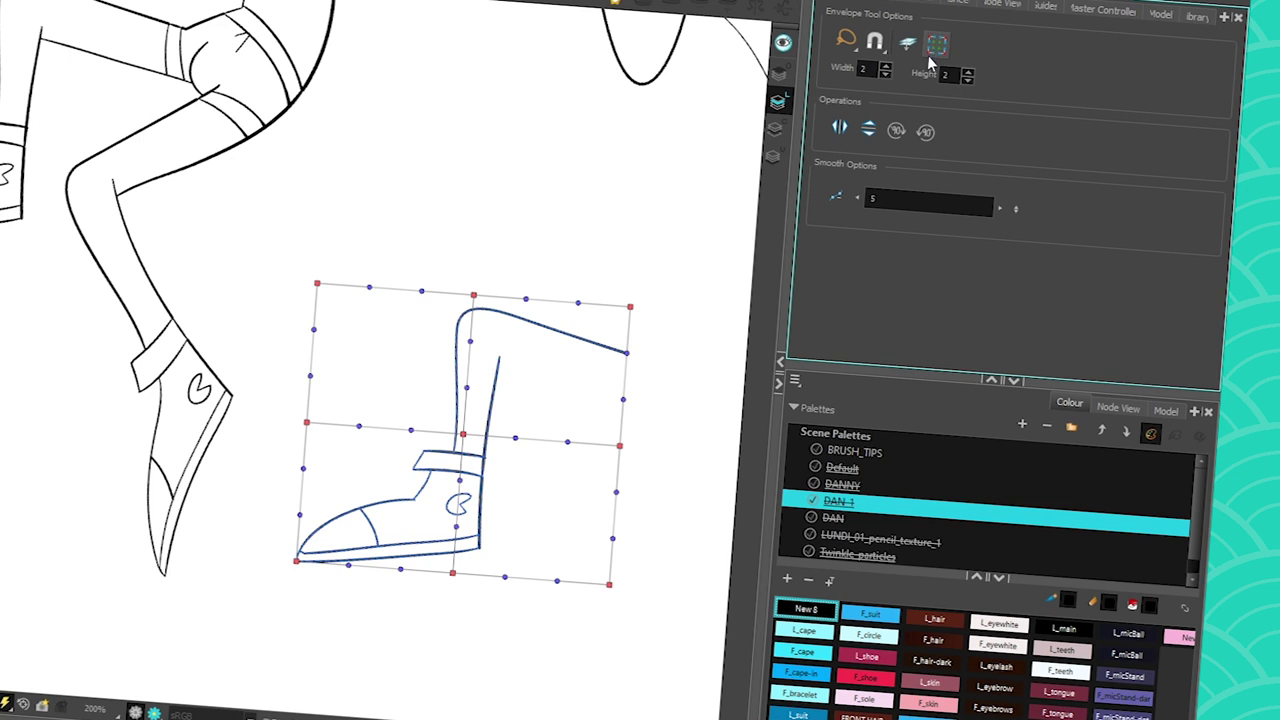
left_click(885, 76)
left_click(967, 80)
Bend the copied shoe toe-down by lowering the envelope's toe corner, adjusting its curve handles, and moving the opposite lower corner inward.
left_click_drag(297, 561, 340, 684)
left_click_drag(443, 691, 420, 622)
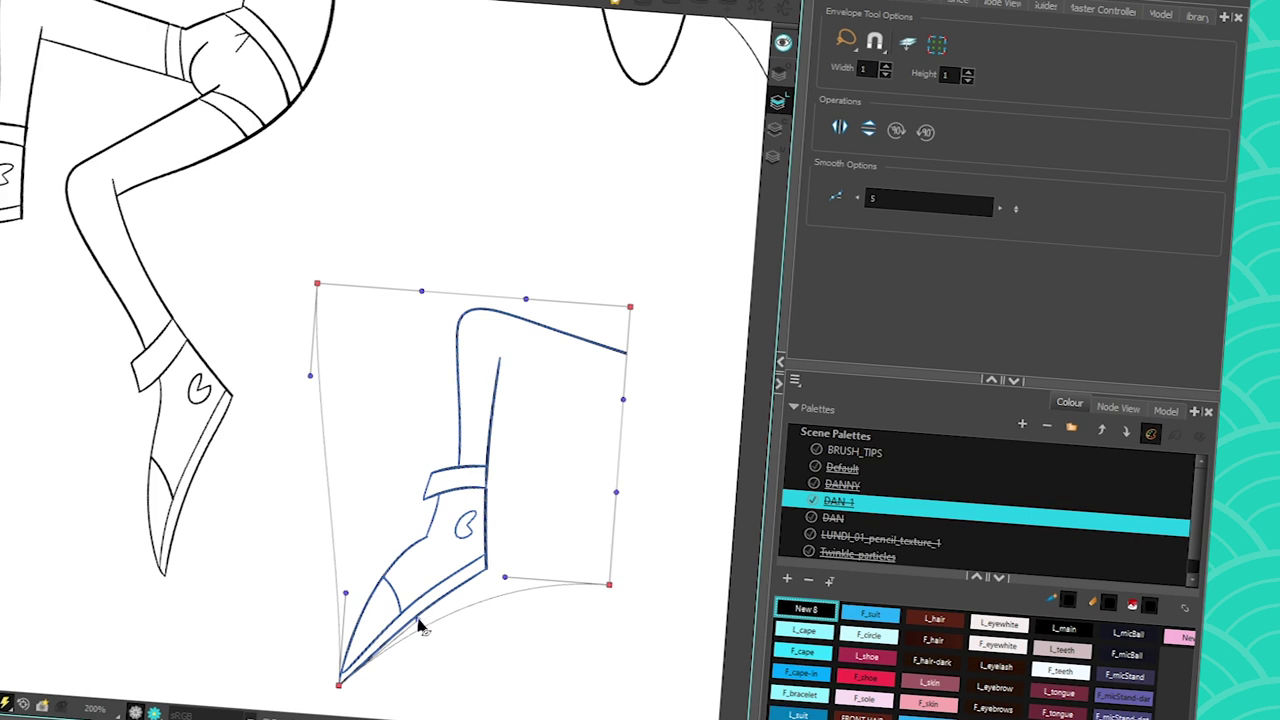
left_click_drag(346, 594, 332, 549)
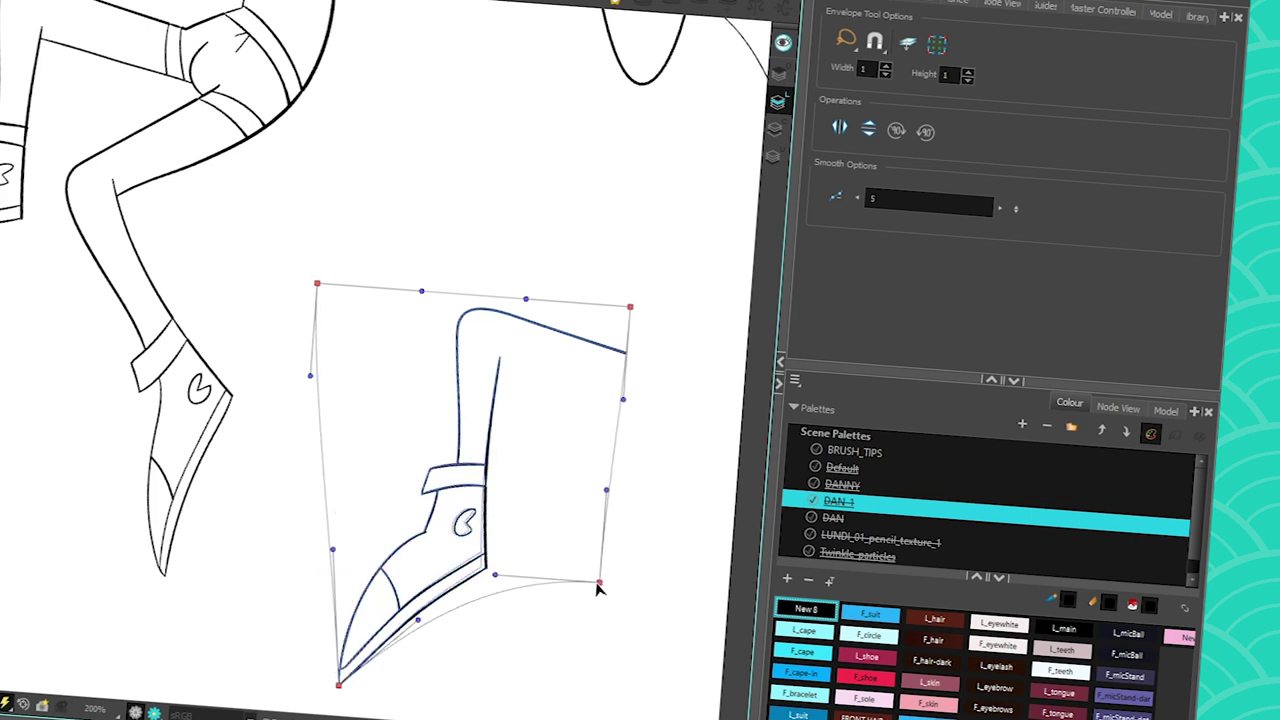
left_click_drag(609, 584, 572, 573)
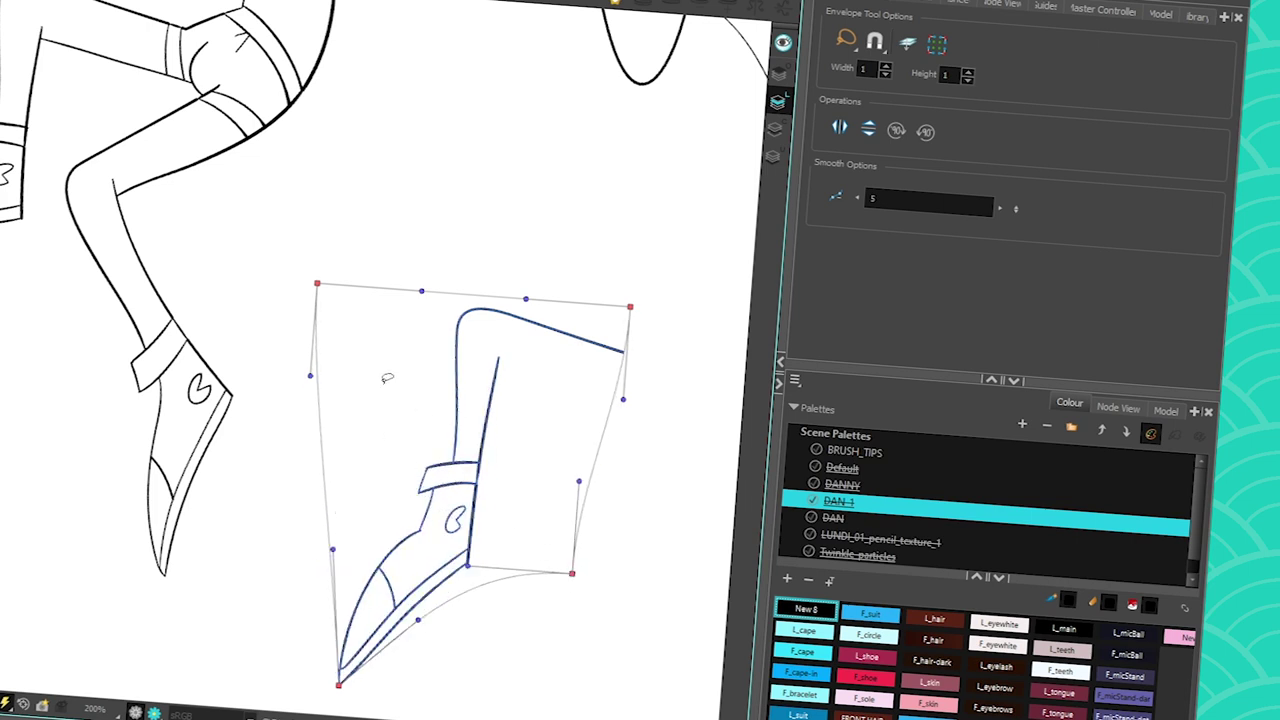
Set the envelope grid to width 2 and height 2 and bend the copied shoe's ankle strap upward.
left_click(886, 67)
left_click(967, 70)
mouse_move(461, 445)
left_mouse_down()
mouse_move(461, 381)
mouse_move(465, 403)
left_mouse_up()
left_click(371, 455)
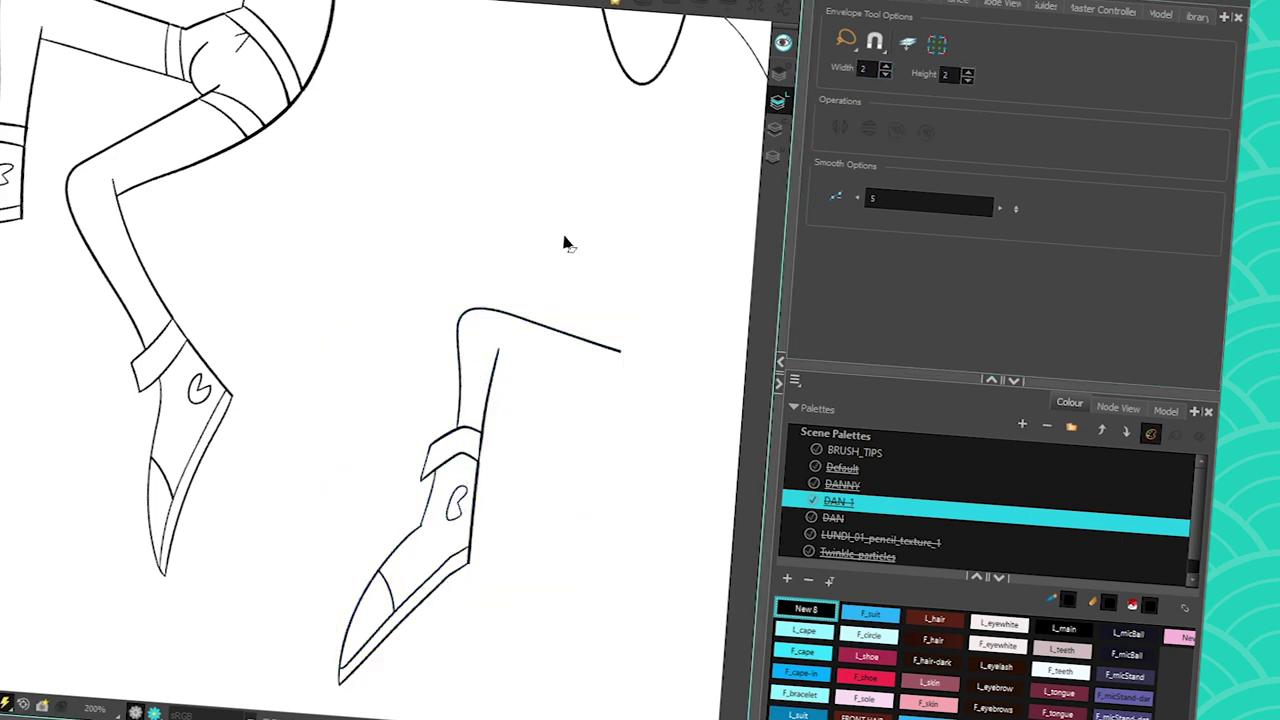
key("ctrl+z")
left_click_drag(414, 454, 474, 410)
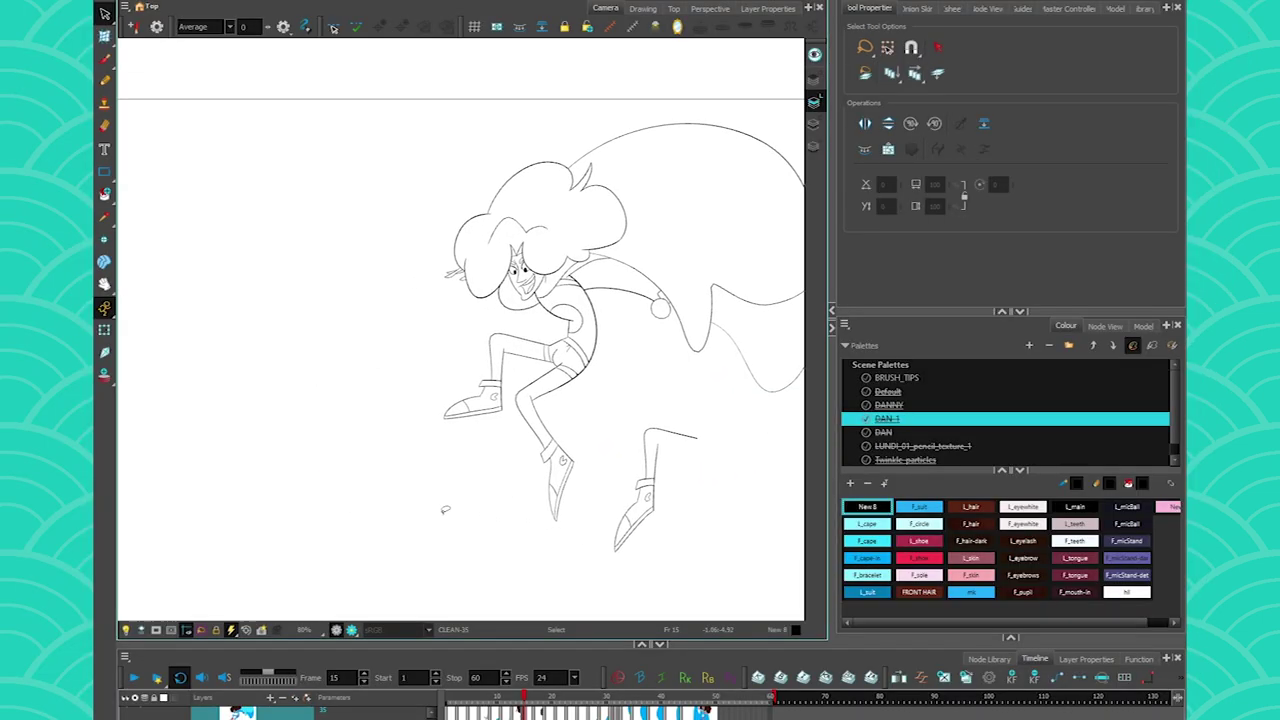
Select the raised lower leg and shoe line art and place copies of it in the empty space beside the character.
scroll(462, 432, "up", 3)
left_click_drag(389, 366, 378, 454)
key("alt+s")
mouse_move(346, 318)
left_mouse_down()
mouse_move(422, 214)
mouse_move(572, 408)
left_mouse_up()
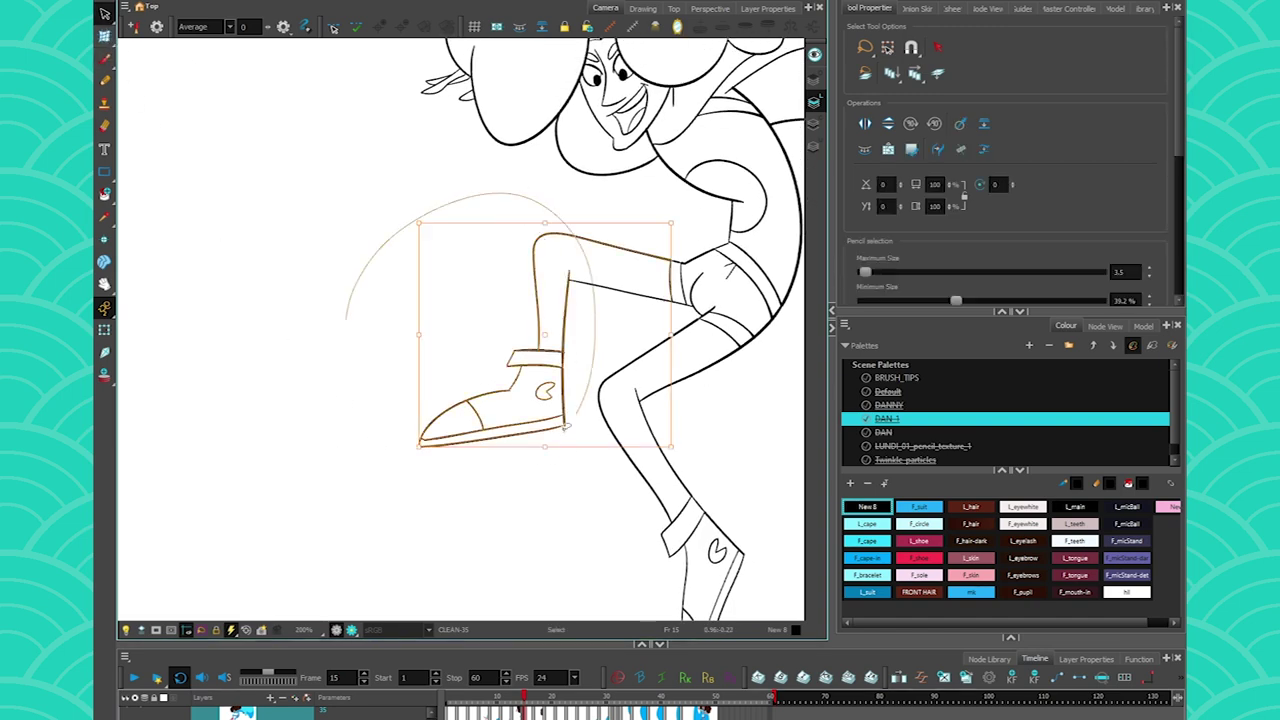
key("ctrl+v")
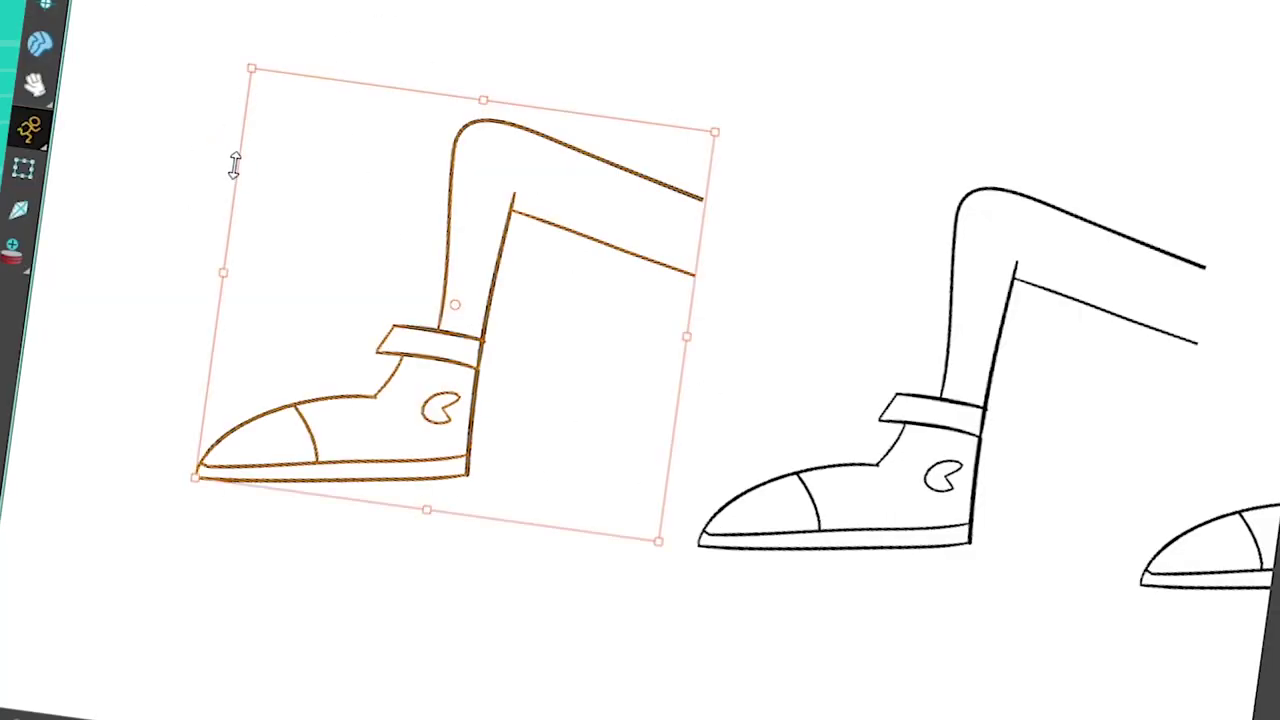
Skew the outermost leg copy vertically with the Select tool so that its shoe points toe-down.
left_click_drag(235, 165, 250, 476)
key("space")
left_click_drag(311, 354, 333, 246)
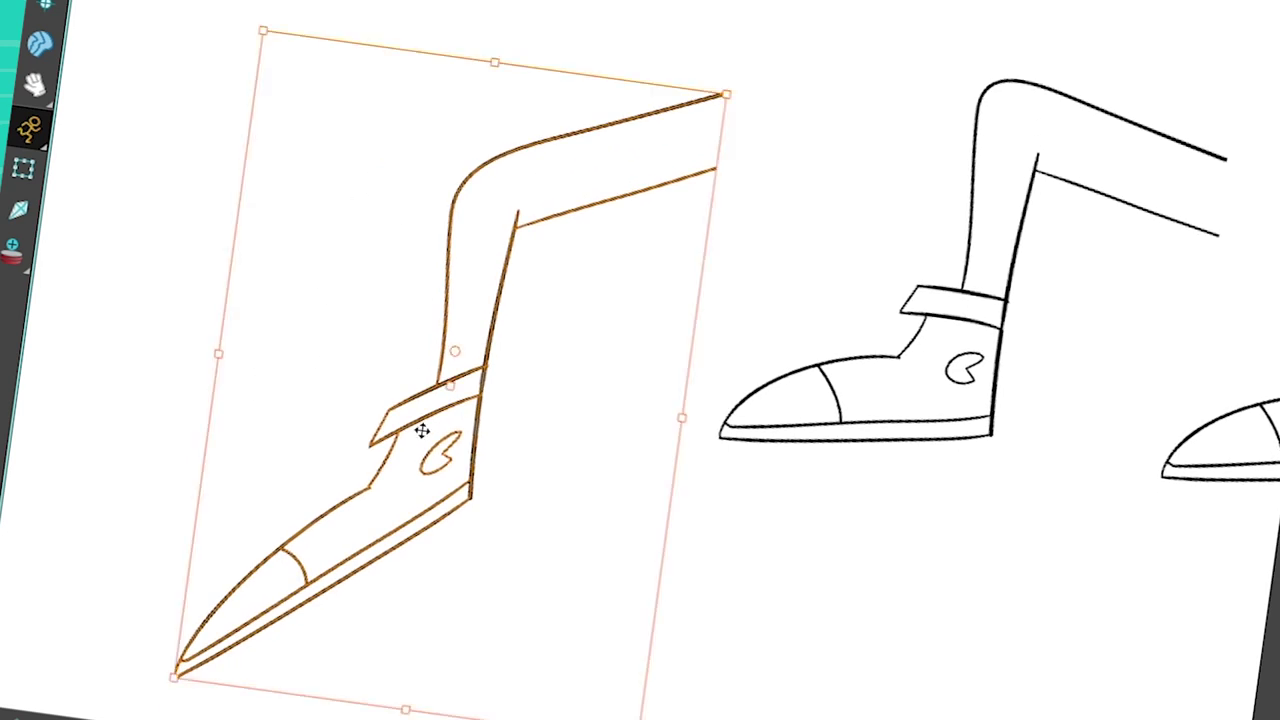
mouse_move(162, 338)
left_mouse_down()
mouse_move(400, 649)
mouse_move(146, 588)
left_mouse_up()
left_click_drag(214, 687, 335, 703)
left_click(200, 507)
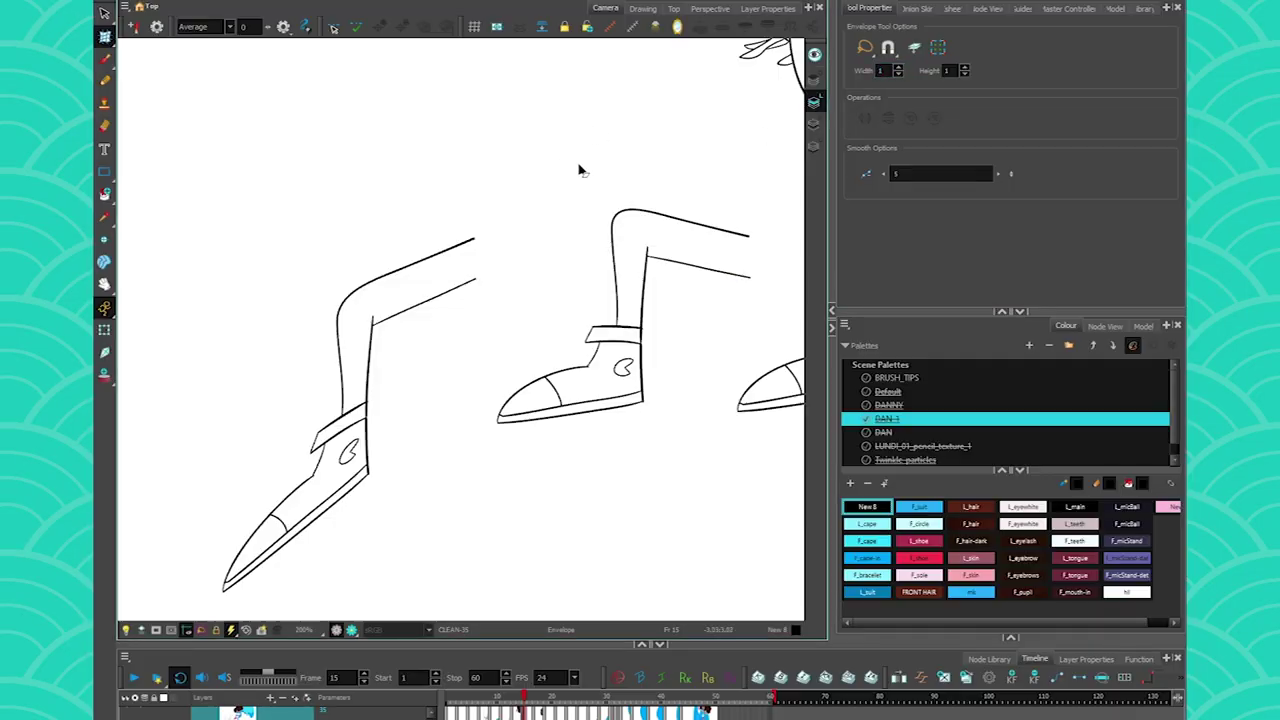
Apply the Envelope tool to the middle leg copy, lower the toe corner, and adjust the curve handles along the sole.
mouse_move(587, 157)
left_mouse_down()
mouse_move(521, 483)
mouse_move(704, 299)
mouse_move(654, 134)
left_mouse_up()
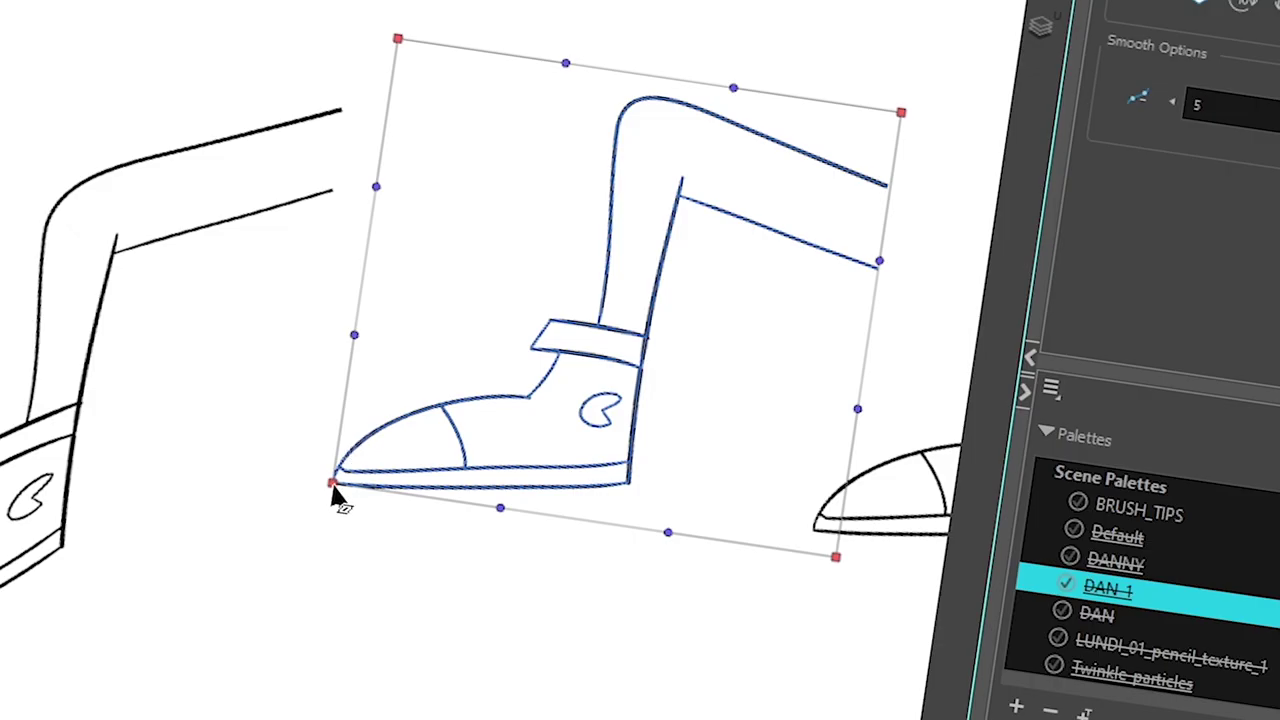
left_click_drag(497, 423, 492, 511)
left_click_drag(577, 510, 572, 457)
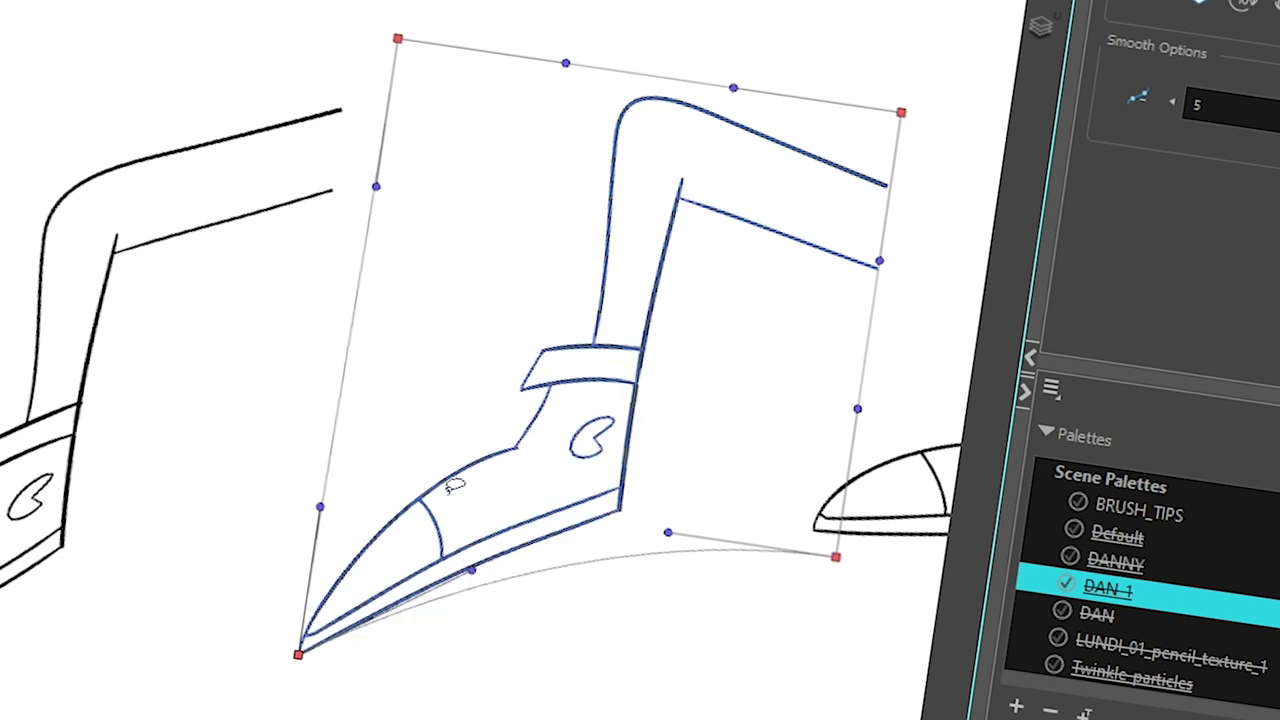
left_click_drag(665, 533, 538, 557)
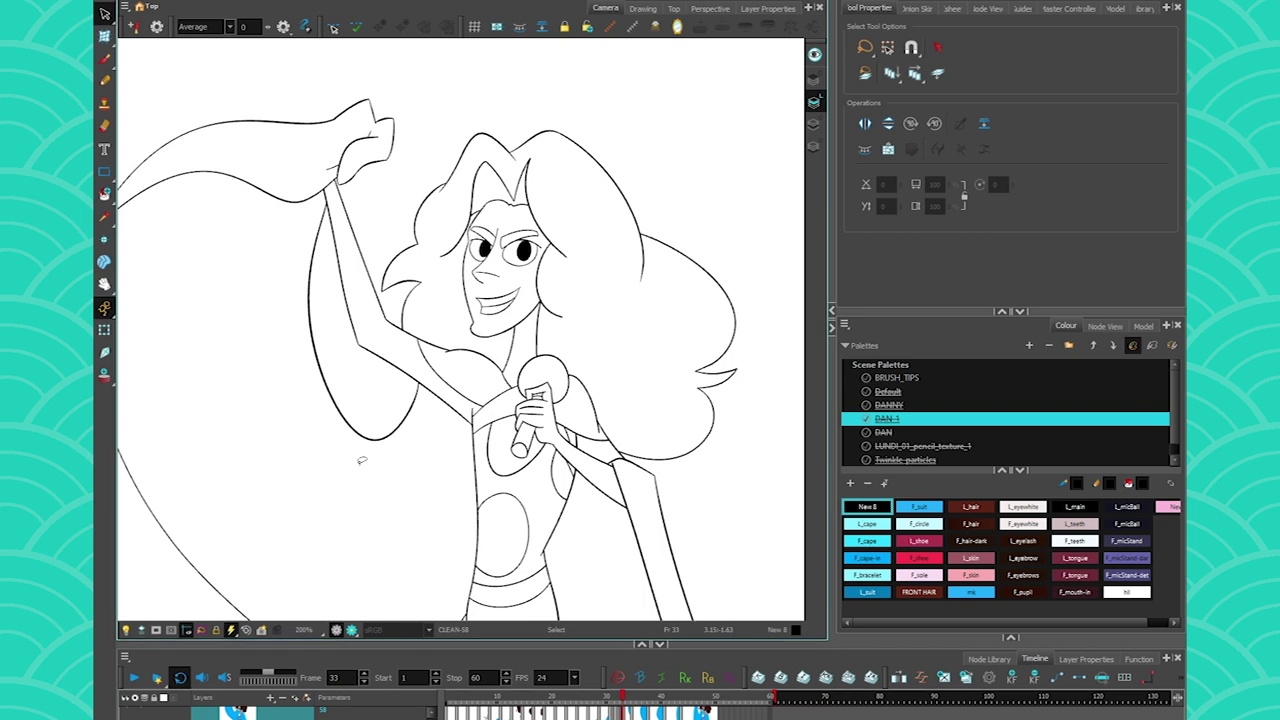
Select the outer hair lines of the character holding the microphone and try skewing them sideways with the Select tool.
left_click(107, 16)
left_click(155, 16)
mouse_move(435, 182)
left_mouse_down()
mouse_move(400, 262)
mouse_move(686, 235)
mouse_move(480, 445)
left_mouse_up()
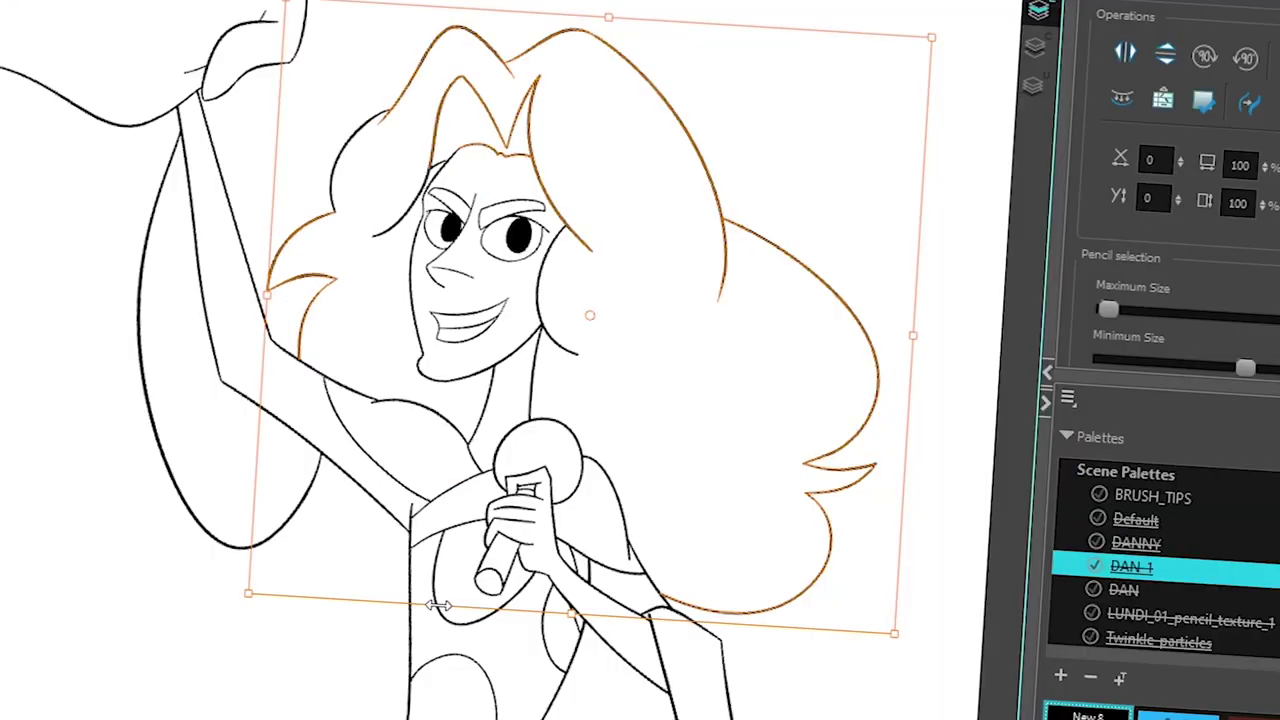
left_click_drag(438, 605, 474, 616)
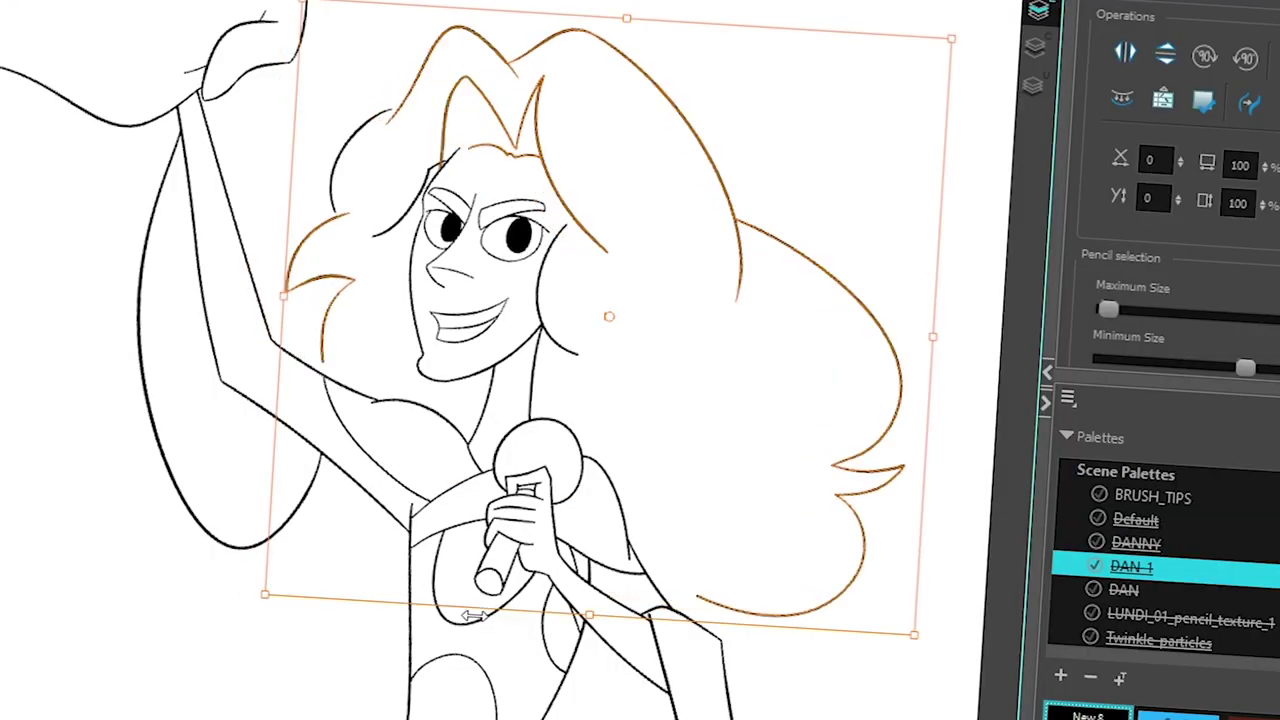
key("ctrl+z")
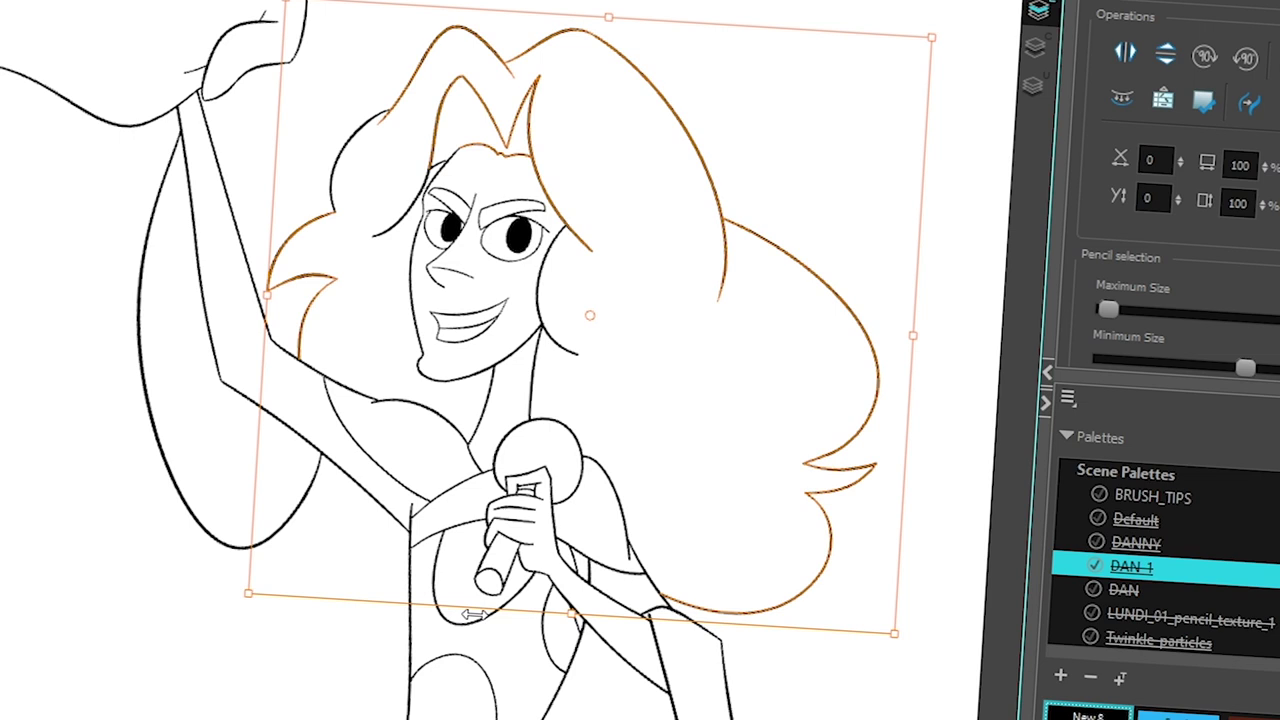
Go to another hair drawing, envelope its outer hair lines, and try shifting the envelope's lower corners sideways.
key(".")
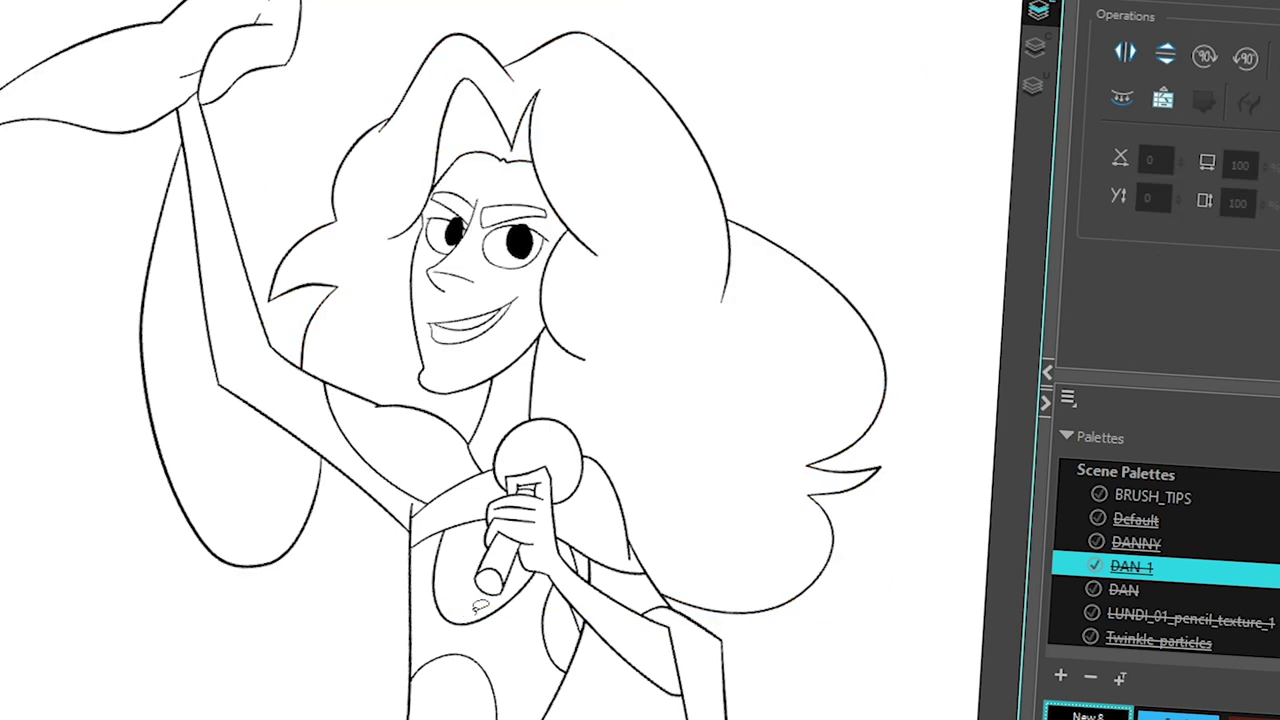
key("period")
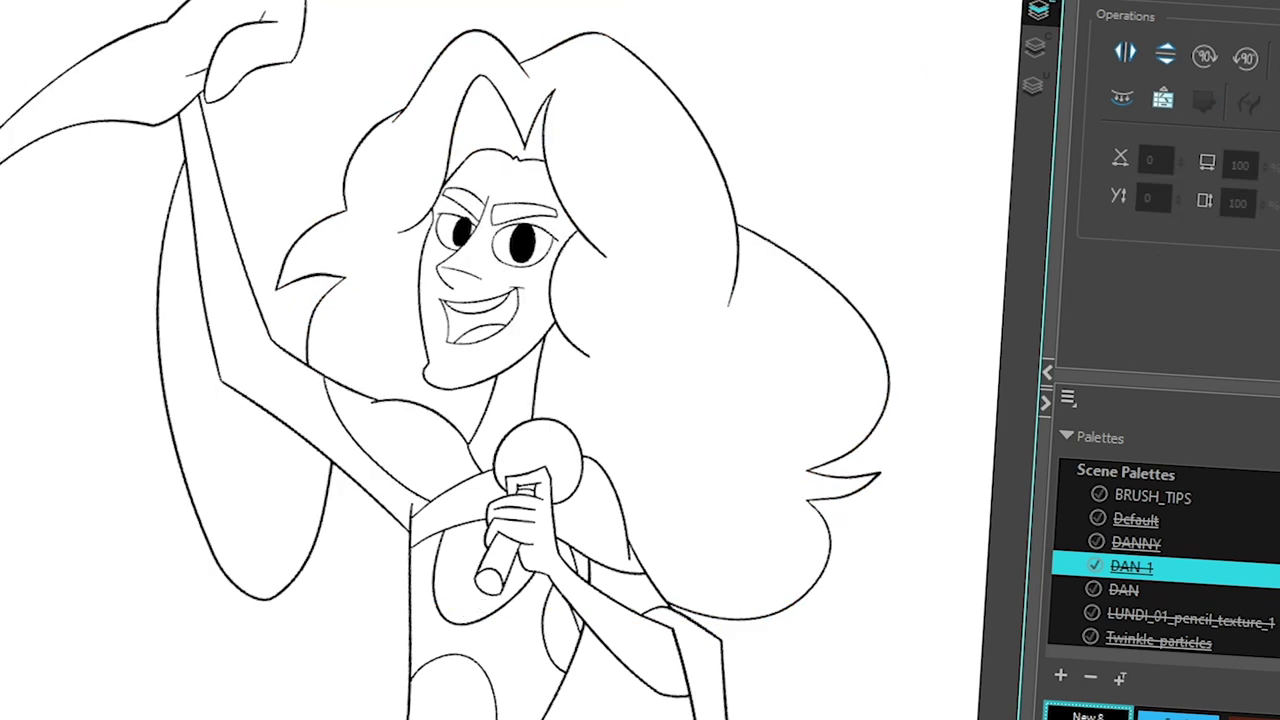
key("alt+t")
mouse_move(362, 229)
left_mouse_down()
mouse_move(549, 23)
mouse_move(892, 632)
left_mouse_up()
left_click_drag(257, 595, 232, 588)
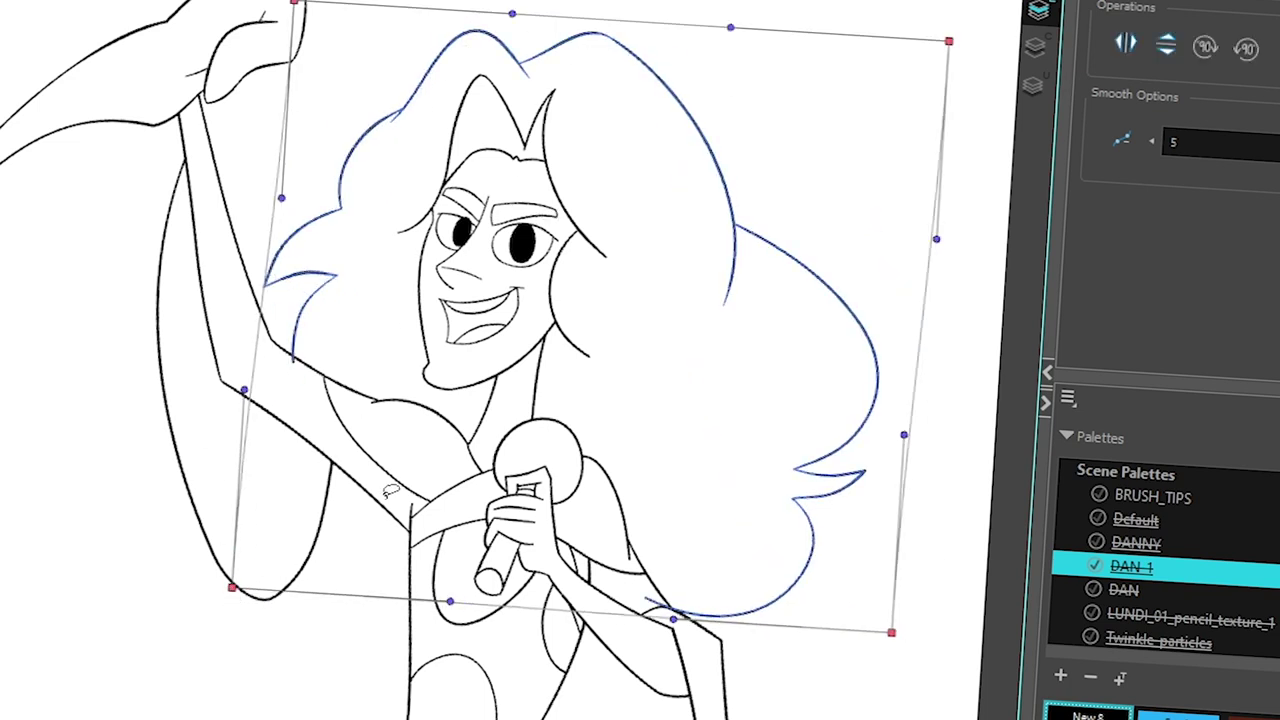
key("ctrl+z")
key("ctrl+z")
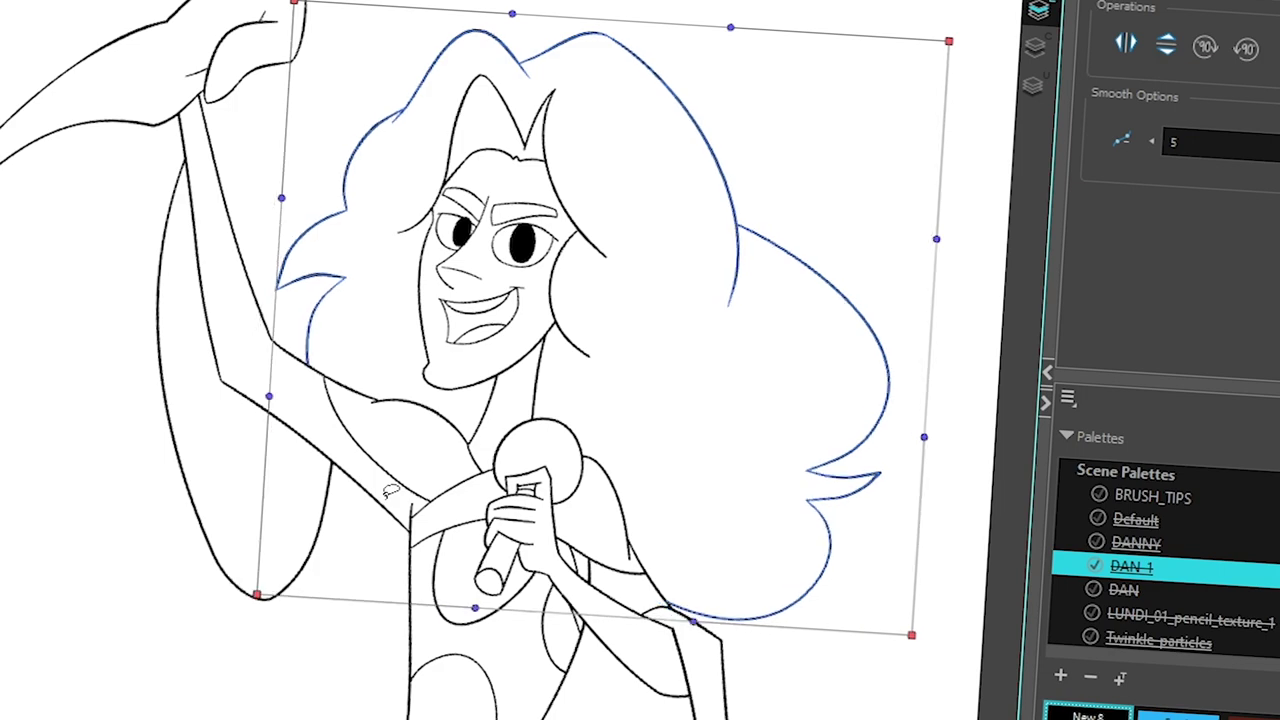
left_click(386, 498)
Flip through the animation frames to examine how the hair and pose change from drawing to drawing.
key("period")
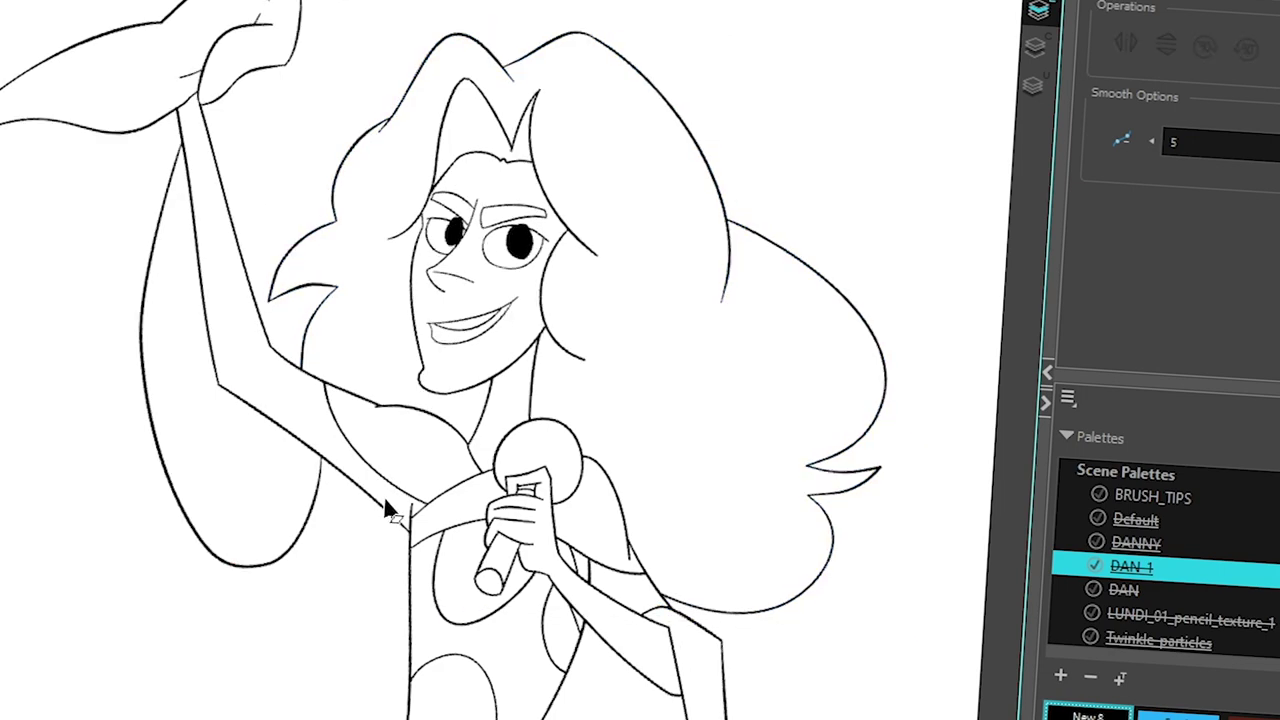
key("period")
key("period")
key("period")
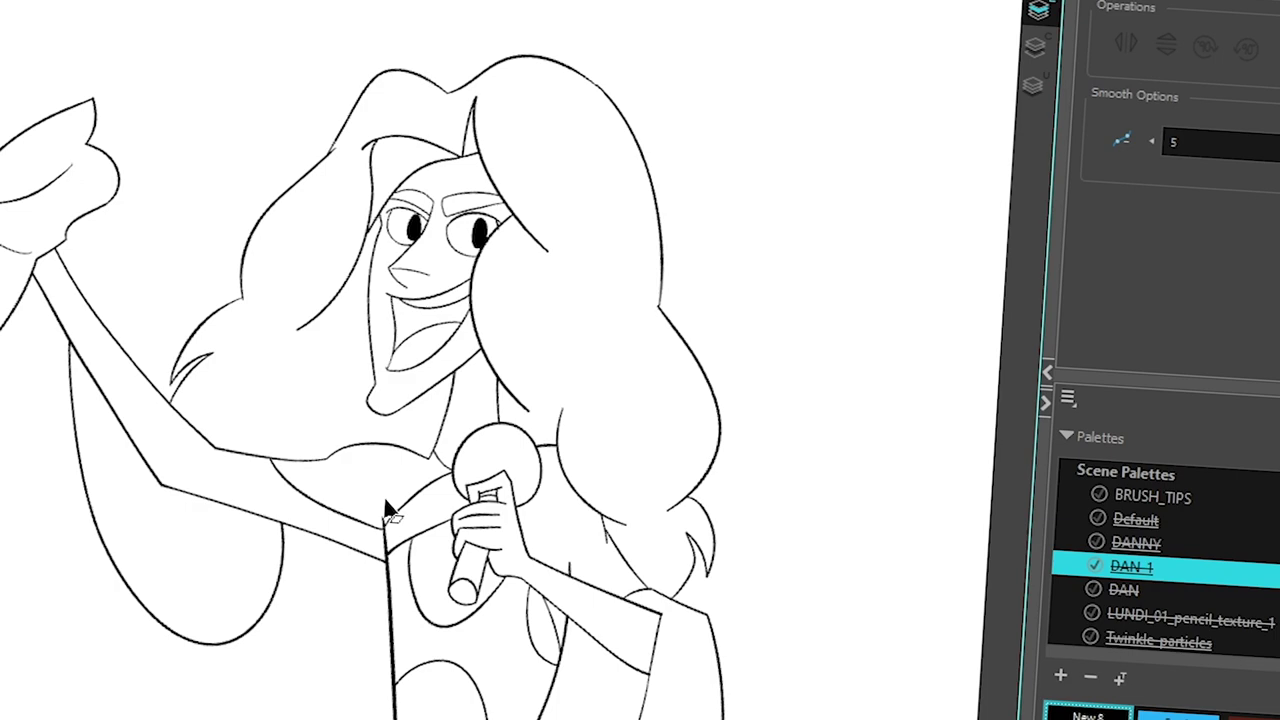
key("period")
key("period")
key("comma")
key("period")
key("period")
key("period")
key("period")
key("period")
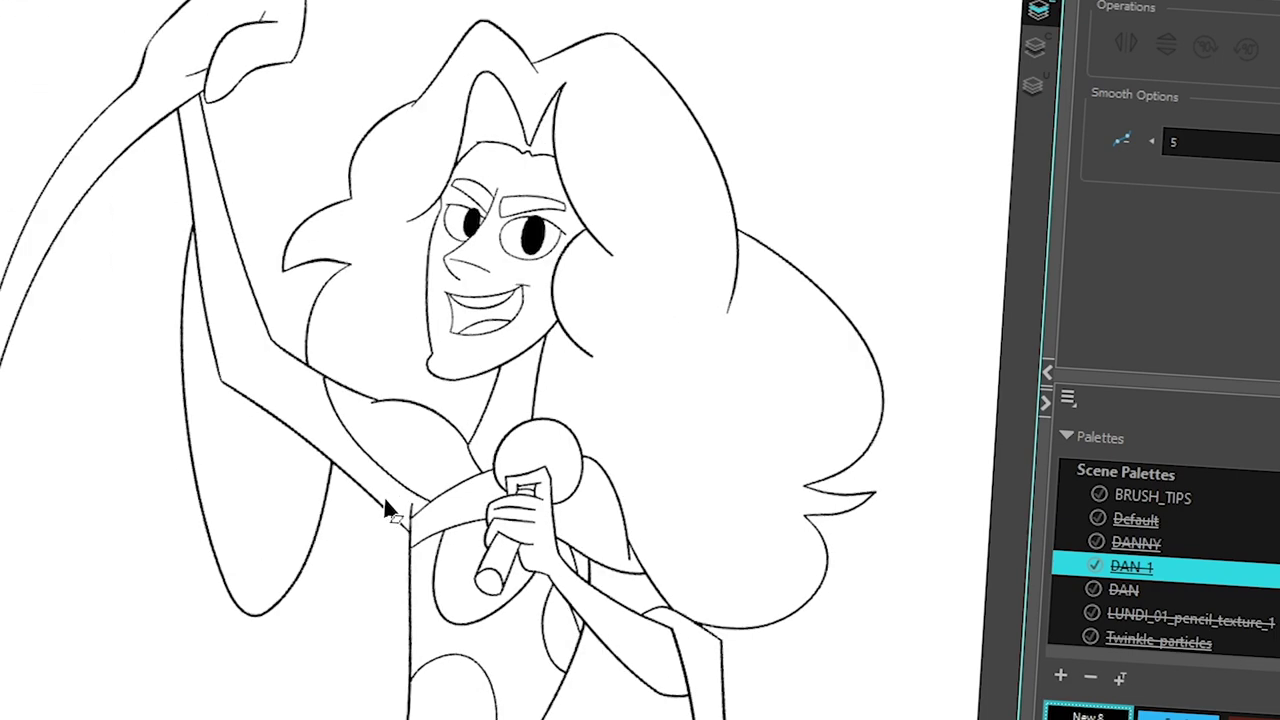
key("period")
key("period")
key("period")
key("period")
key("period")
key("period")
key("period")
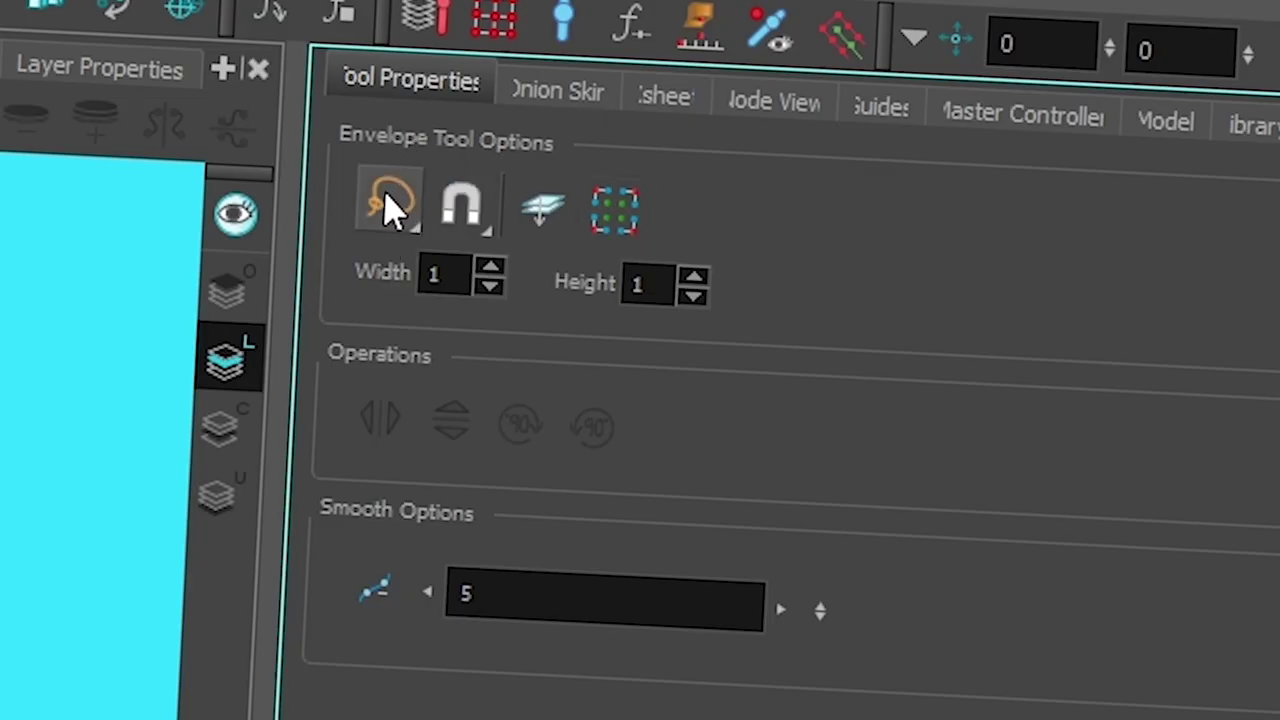
On the coloured character, envelope only the raised leg's line art and try pulling the toe corner up and outward.
left_click(385, 195)
left_click(436, 199)
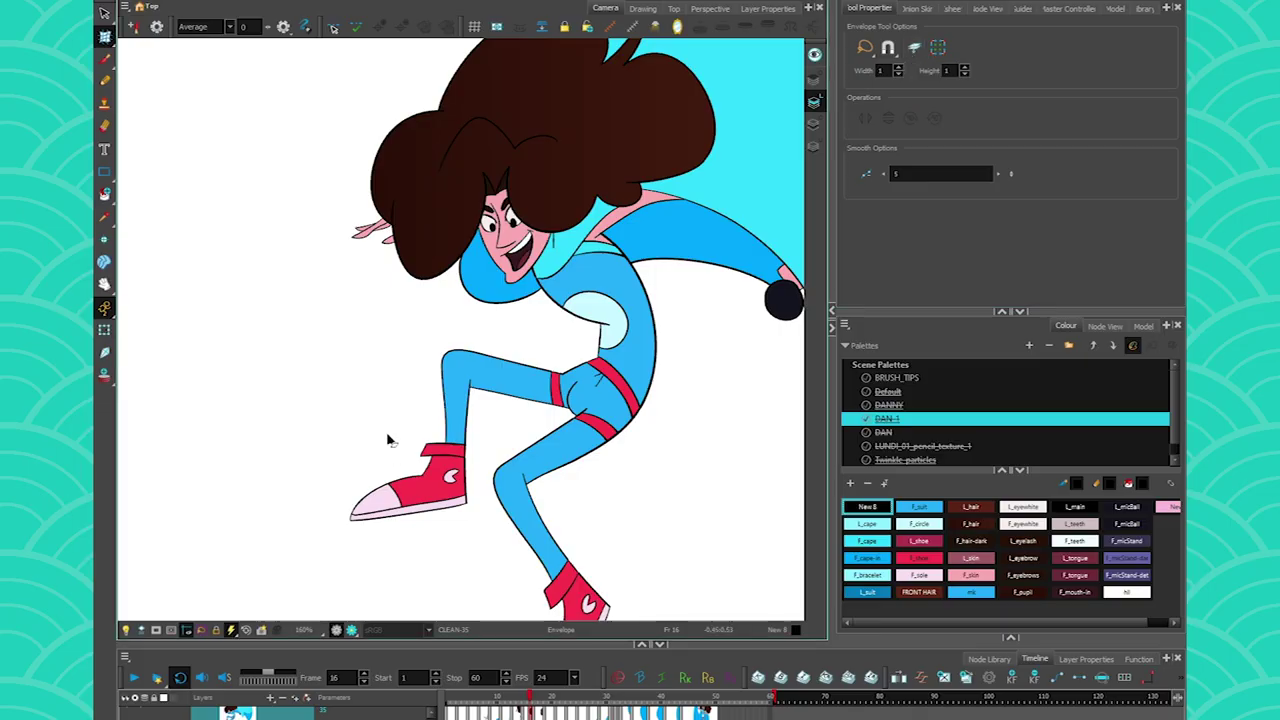
mouse_move(388, 372)
left_mouse_down()
mouse_move(463, 546)
mouse_move(350, 522)
mouse_move(300, 440)
mouse_move(292, 448)
left_mouse_up()
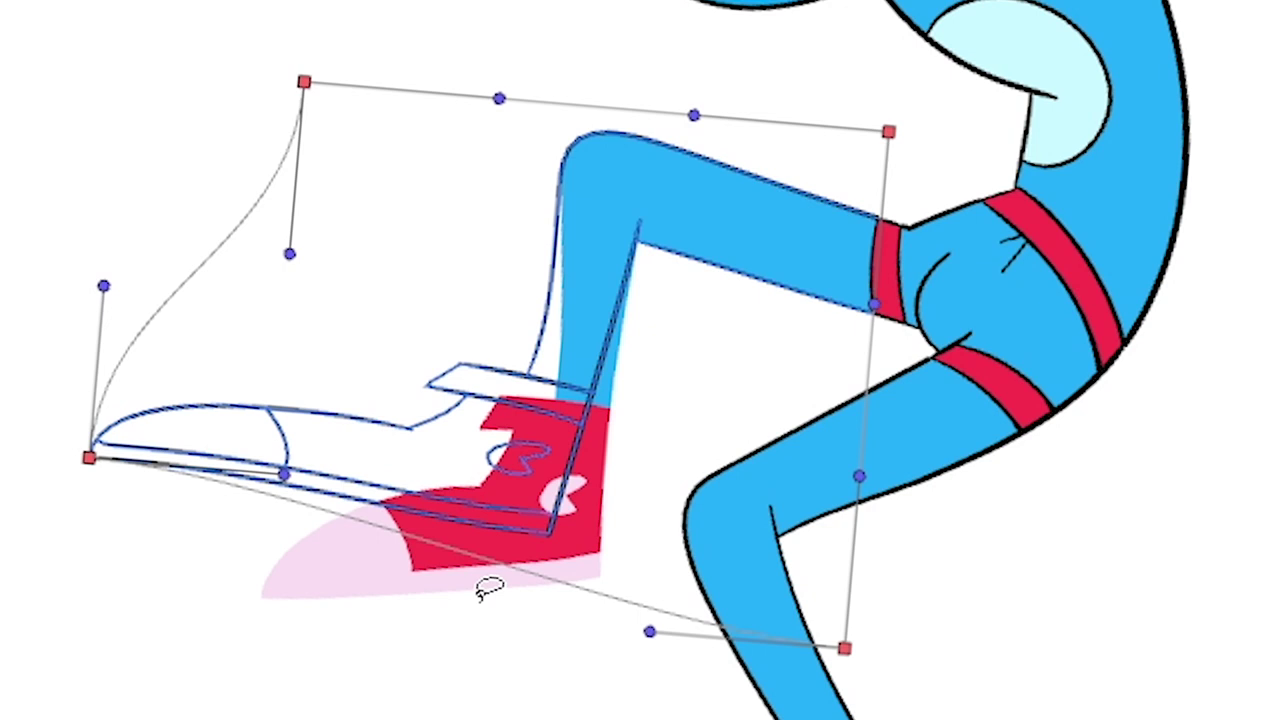
key("ctrl+z")
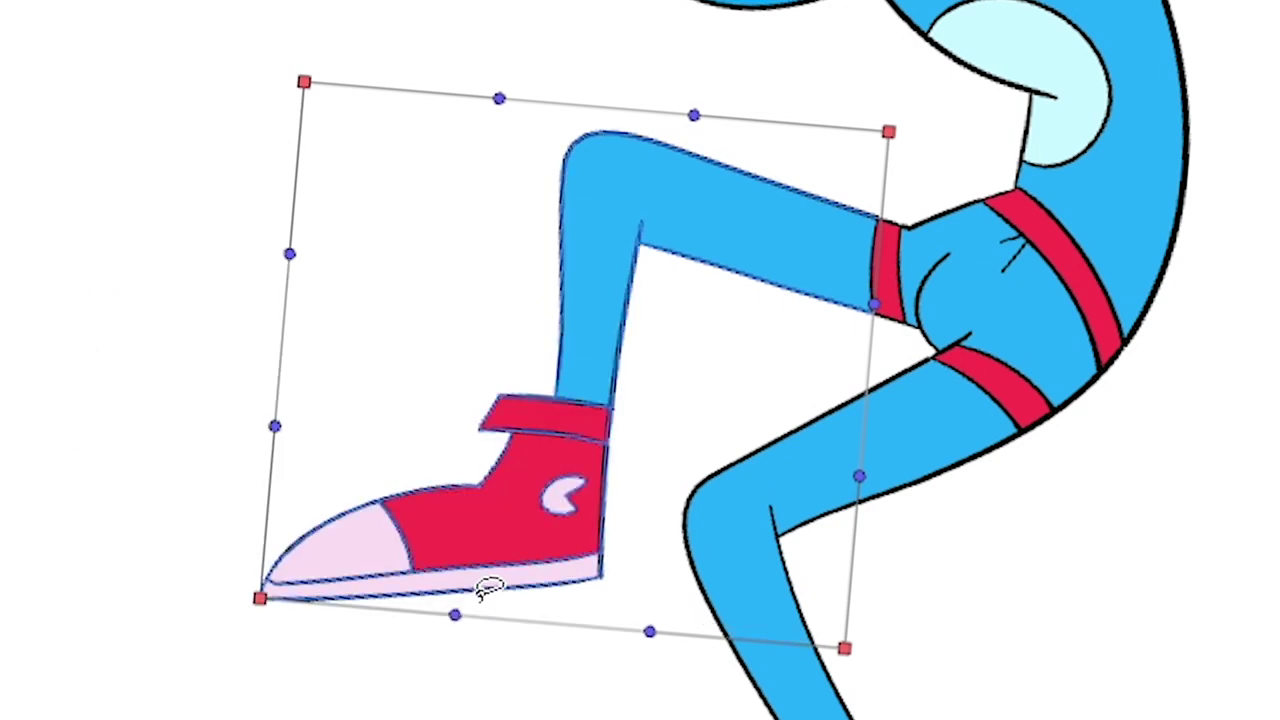
Envelope the raised leg's line and colour art together and try pulling the toe corner up and outward.
mouse_move(50, 105)
left_mouse_down()
mouse_move(591, 700)
mouse_move(206, 569)
left_mouse_up()
mouse_move(63, 229)
left_mouse_down()
mouse_move(651, 114)
mouse_move(150, 632)
left_mouse_up()
left_click_drag(259, 598, 189, 523)
key("ctrl+z")
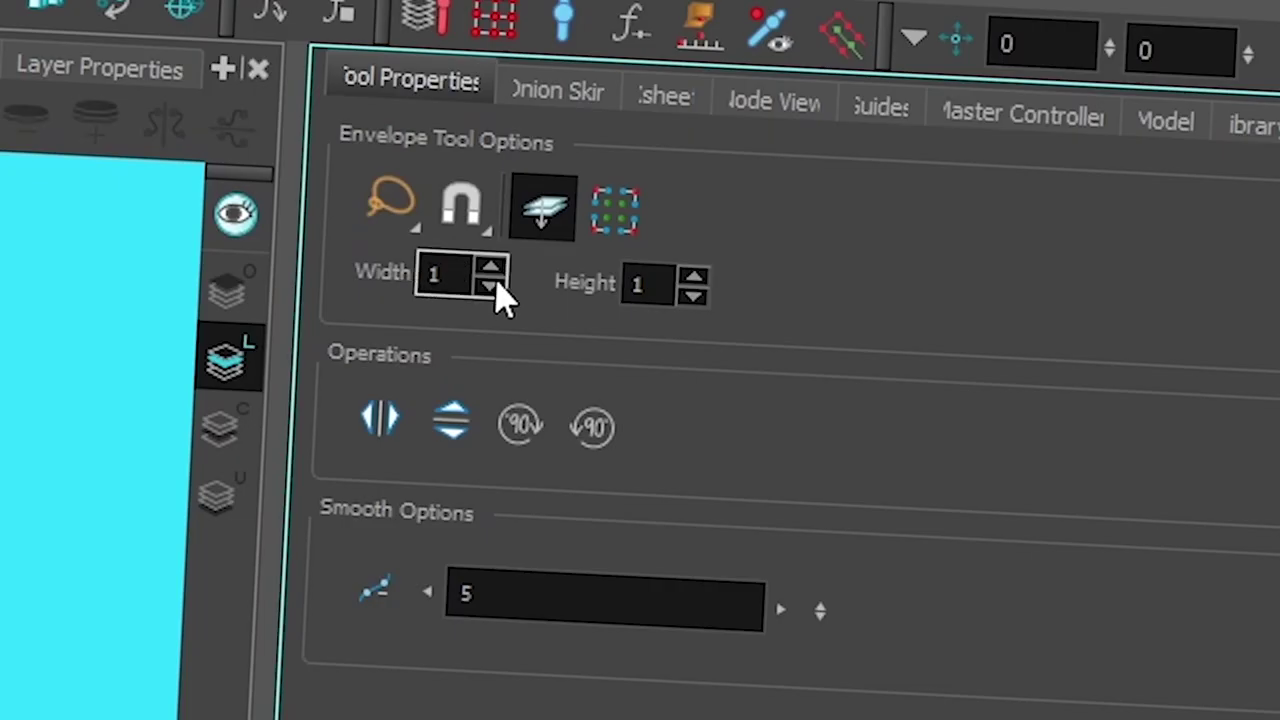
Set the coloured leg's envelope grid to width 4 and height 4.
left_click(491, 266)
left_click(491, 266)
left_click(491, 266)
left_click(693, 276)
left_click(693, 276)
left_click(693, 276)
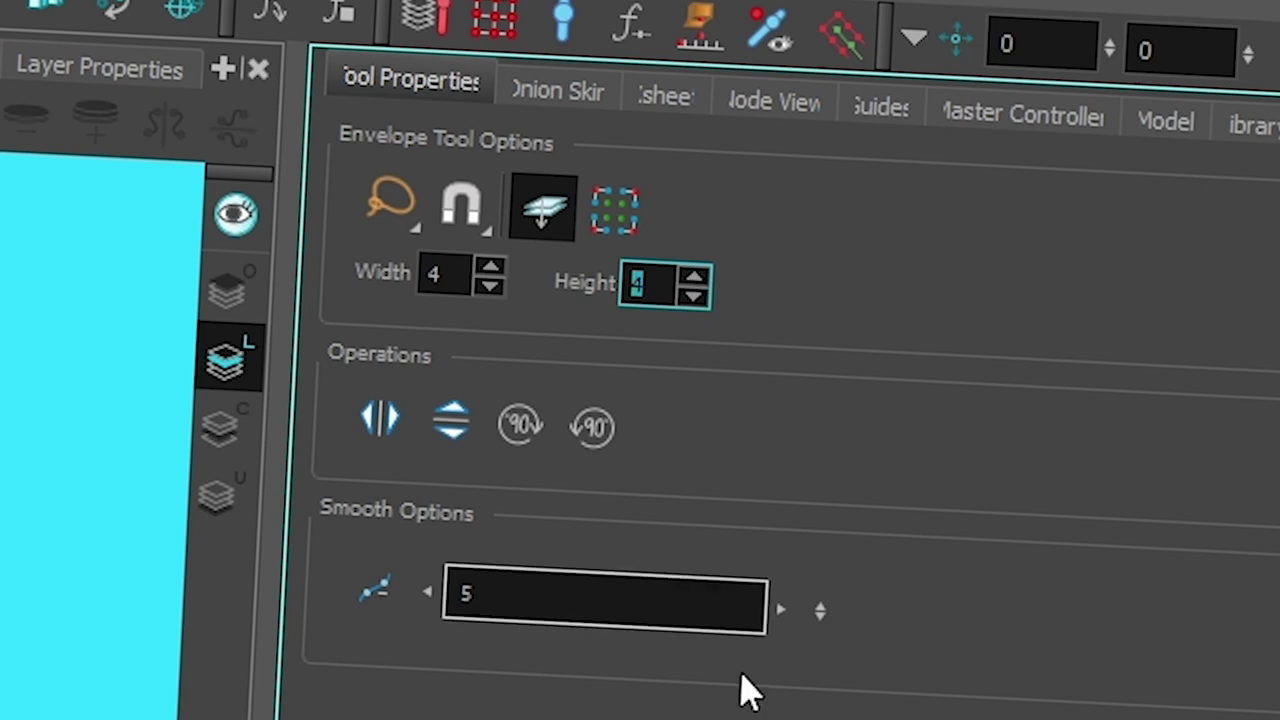